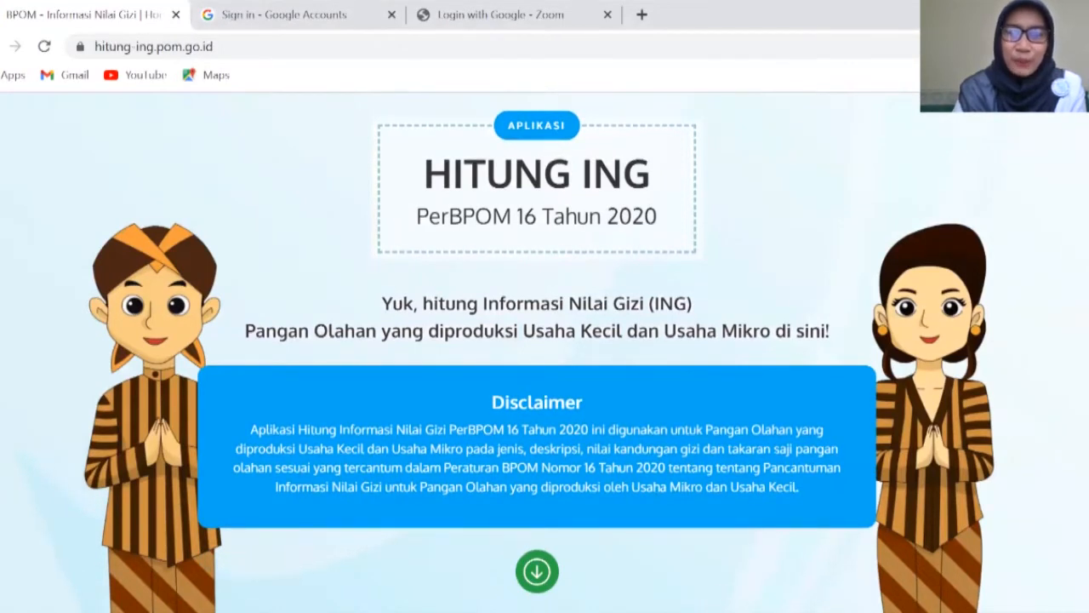
Go past the Hitung ING welcome page and its disclaimer to the business criteria question
scroll(538, 343, down, 1)
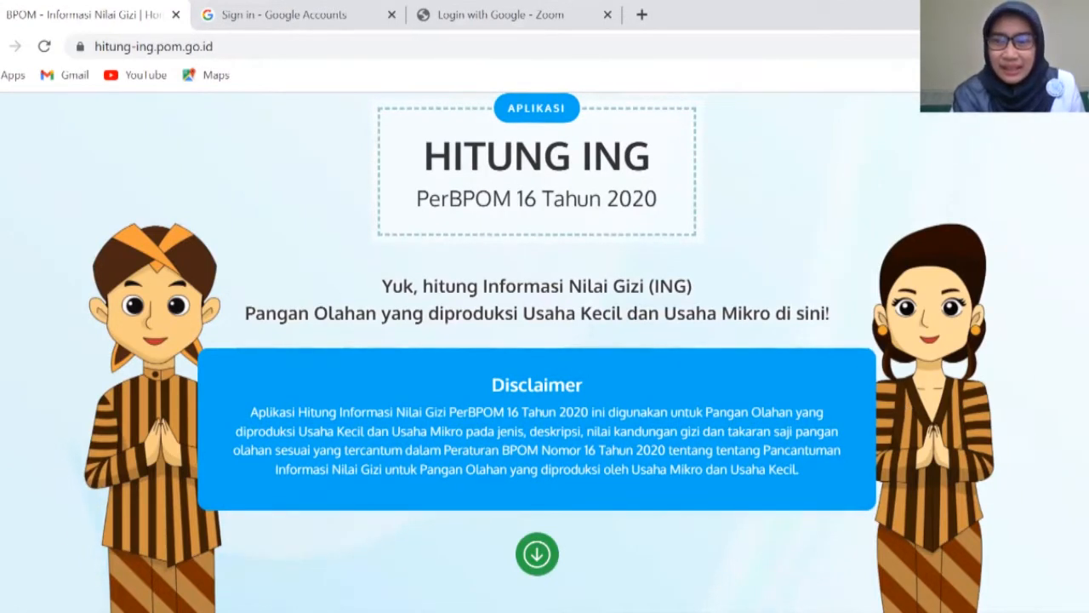
scroll(640, 462, down, 1)
click(571, 491)
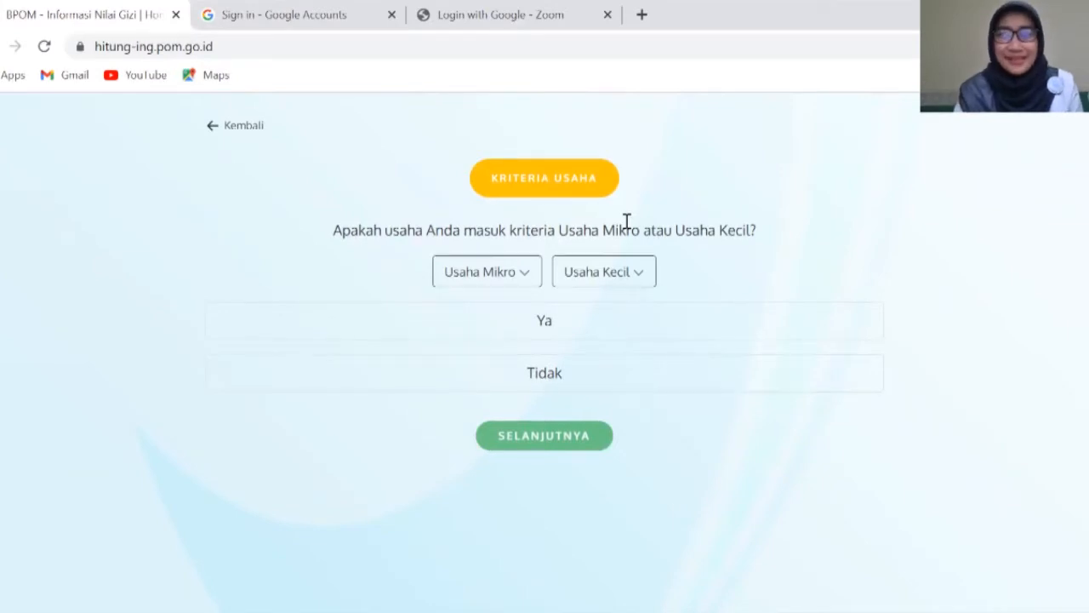
Read the Usaha Mikro and Usaha Kecil definitions, answer Ya to the business criteria question and continue
click(479, 277)
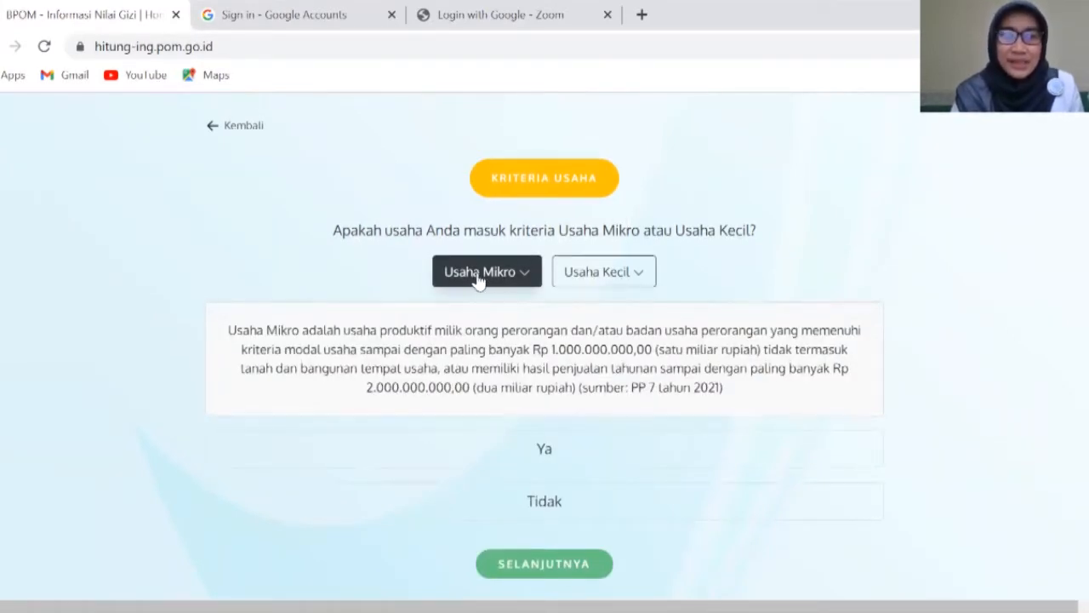
click(584, 284)
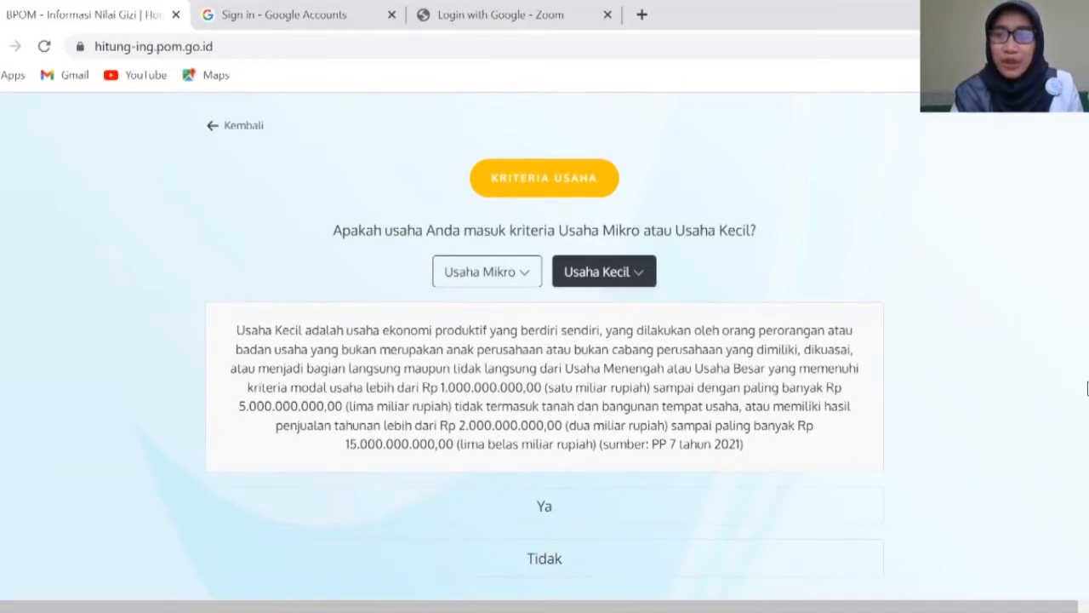
scroll(544, 349, down, 1)
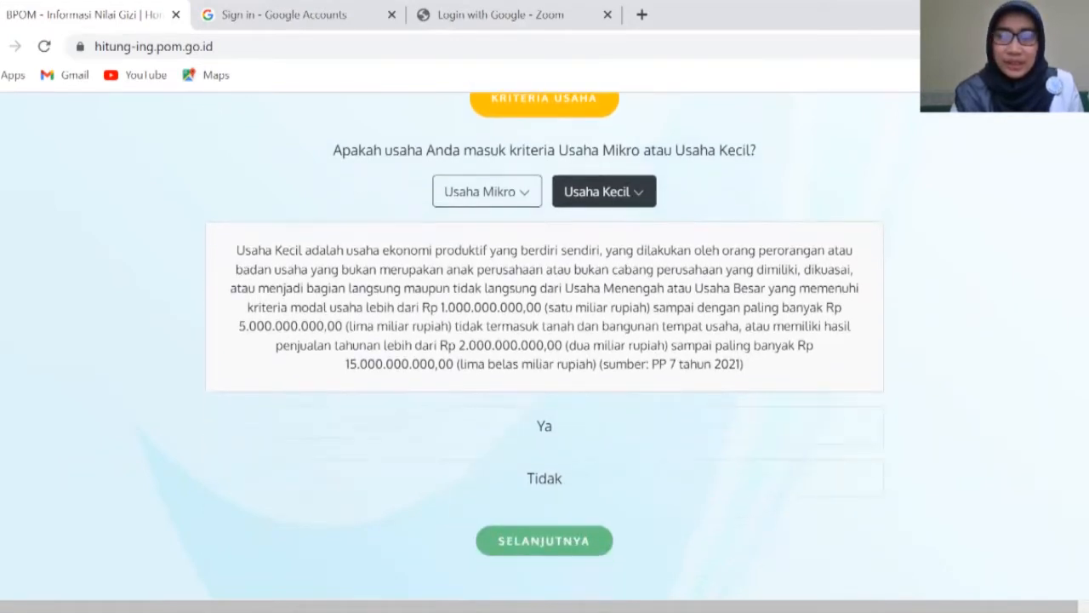
click(811, 423)
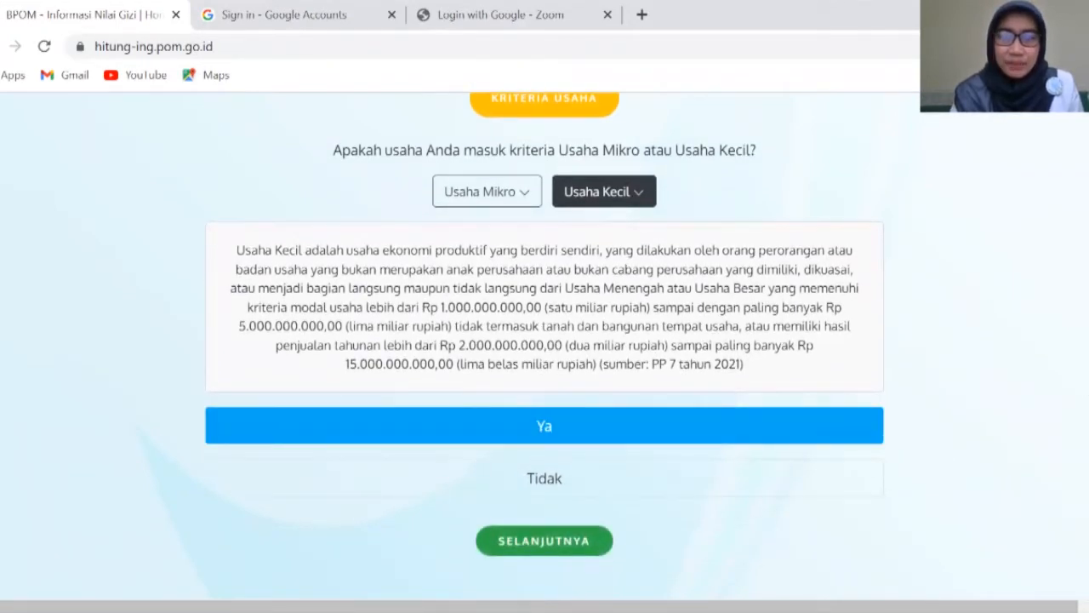
click(578, 540)
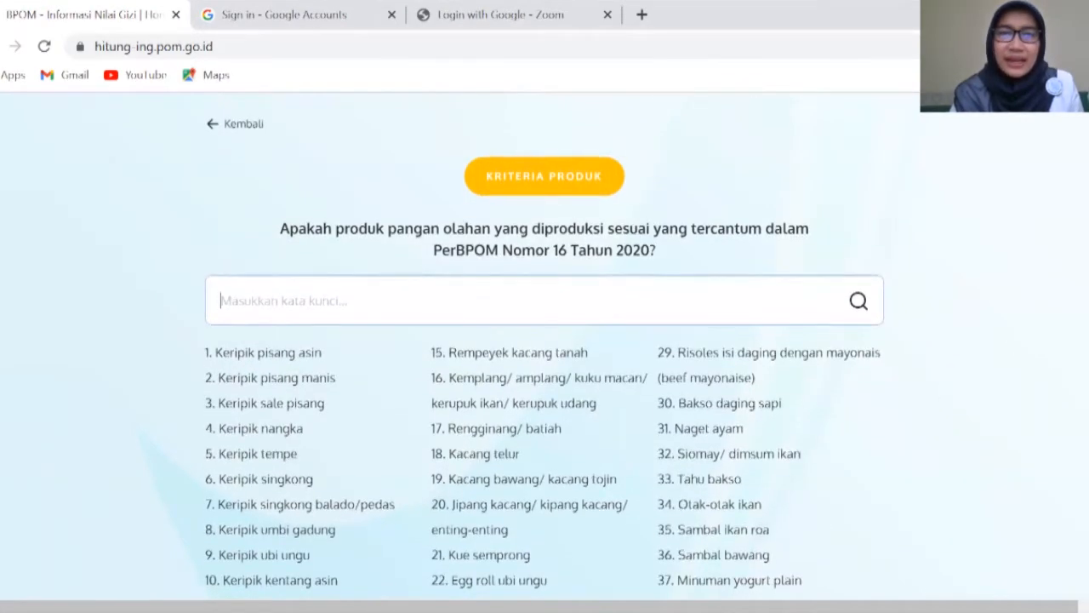
Review the list of products covered by PerBPOM Nomor 16 Tahun 2020, answer Ya to the product criteria question and continue
scroll(545, 355, down, 1)
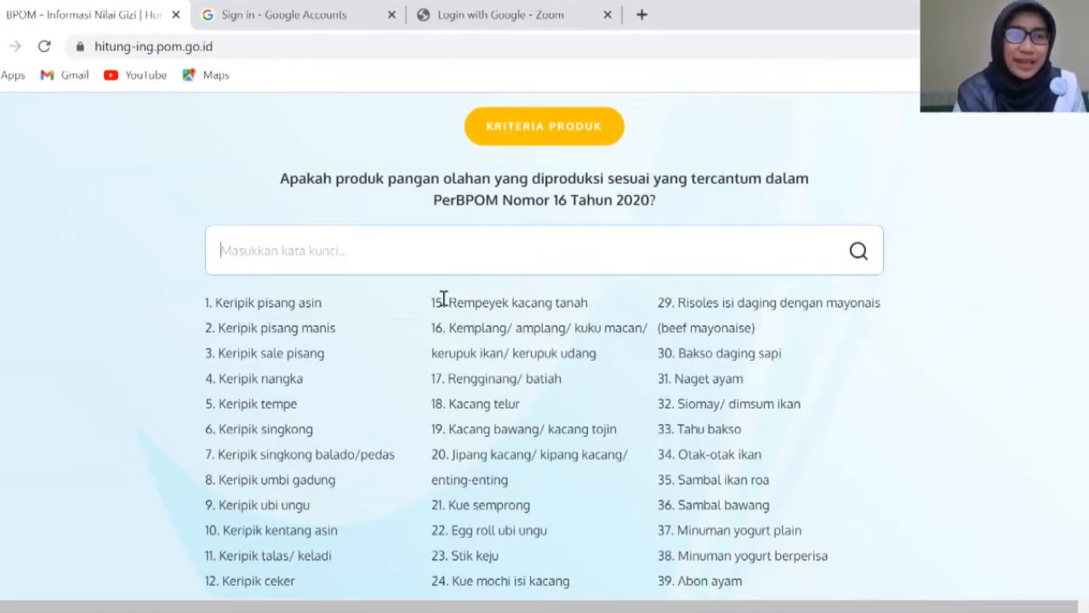
scroll(1030, 312, down, 3)
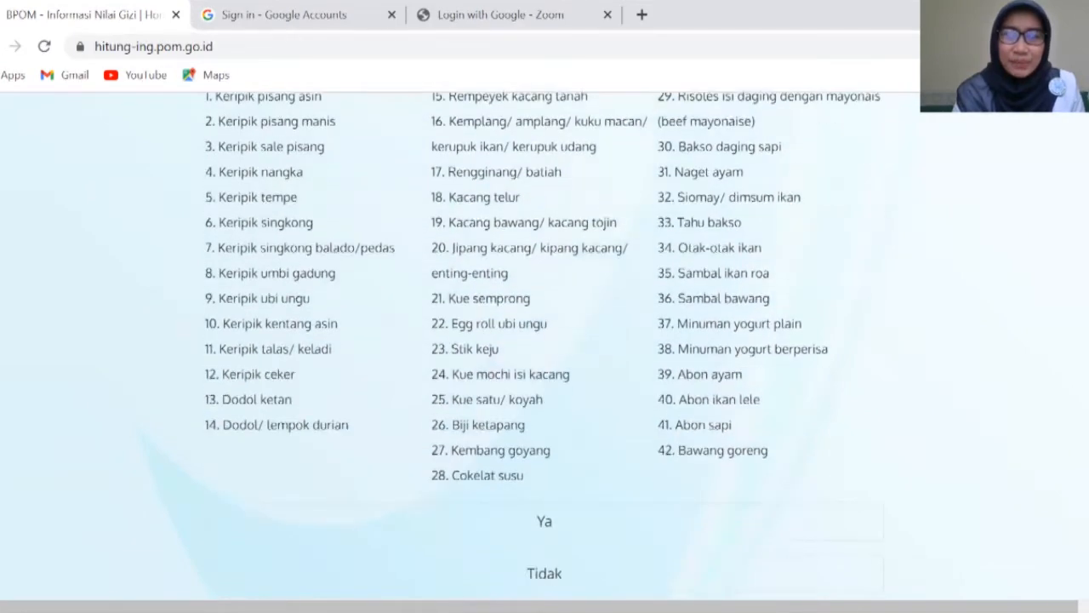
click(703, 476)
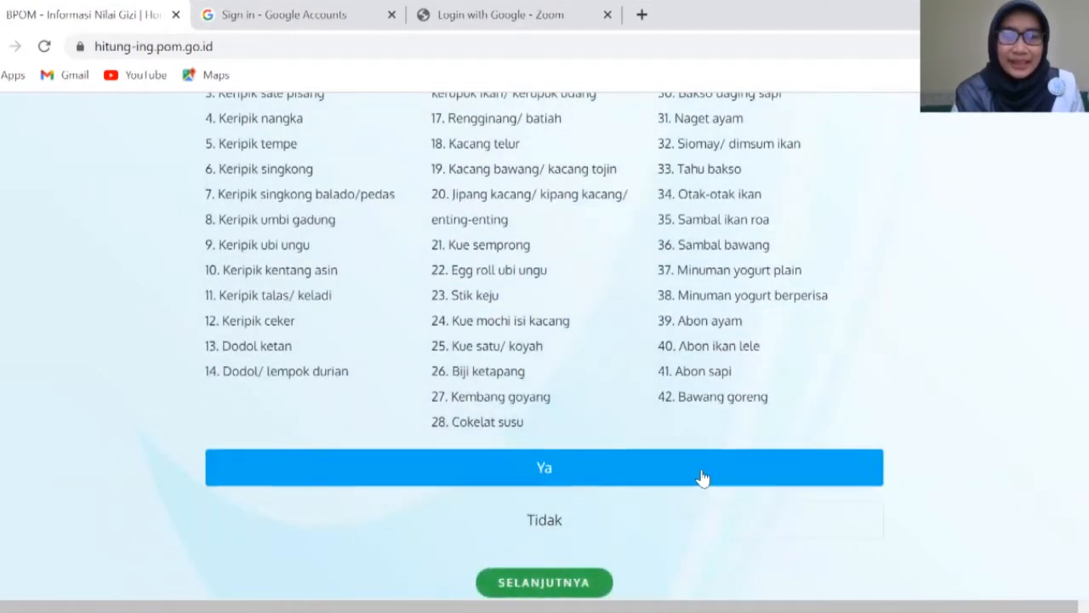
click(544, 583)
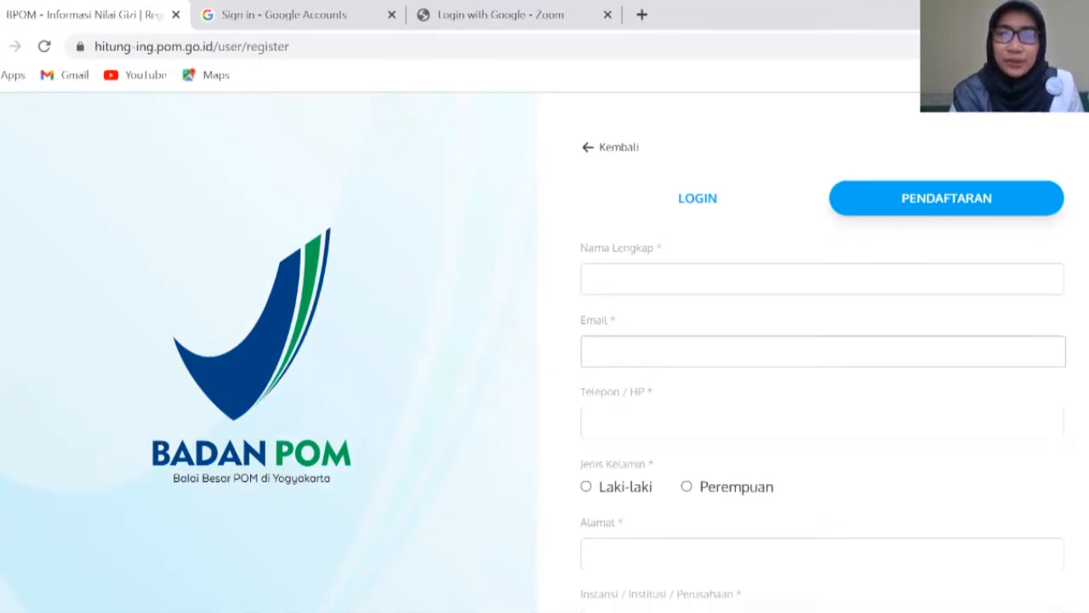
Examine which fields the new account registration form requires, from full name down to the captcha
scroll(822, 371, down, 1)
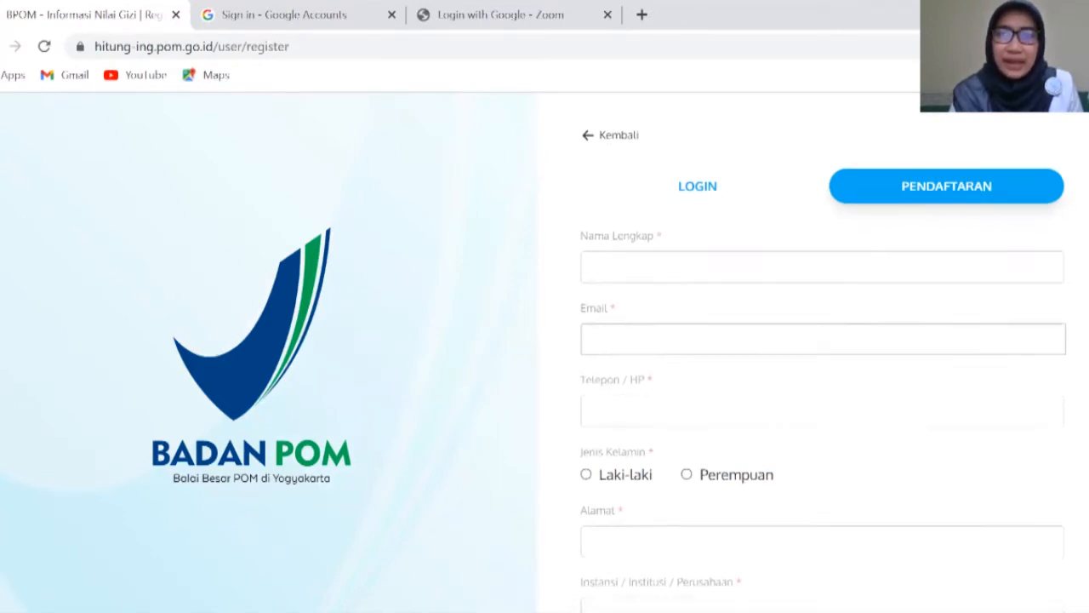
scroll(822, 371, down, 1)
scroll(822, 371, down, 1)
scroll(822, 371, down, 1)
scroll(822, 371, down, 1)
scroll(822, 371, down, 1)
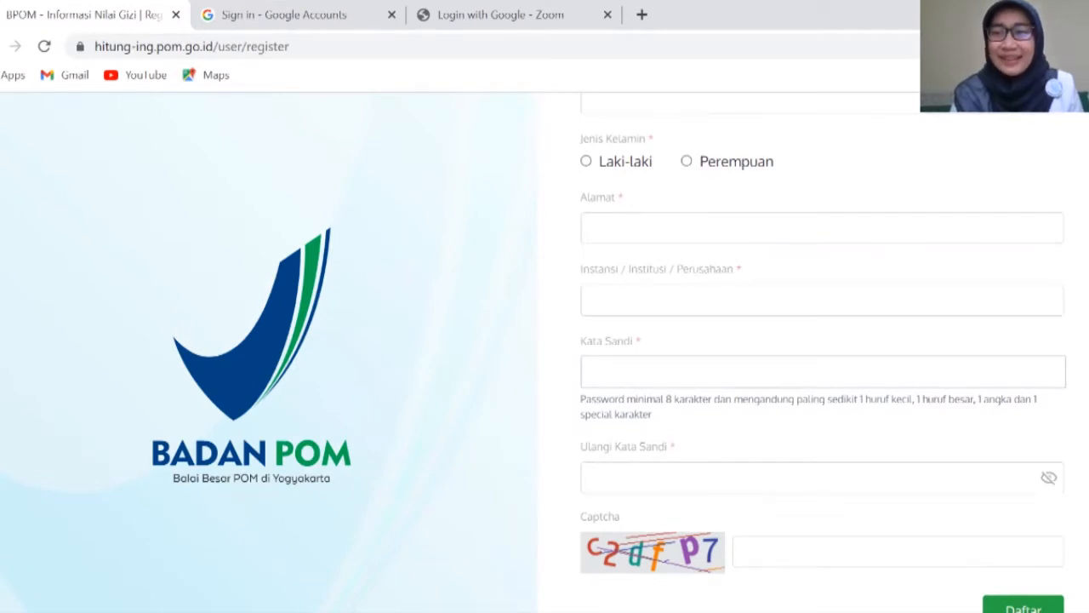
scroll(823, 353, down, 1)
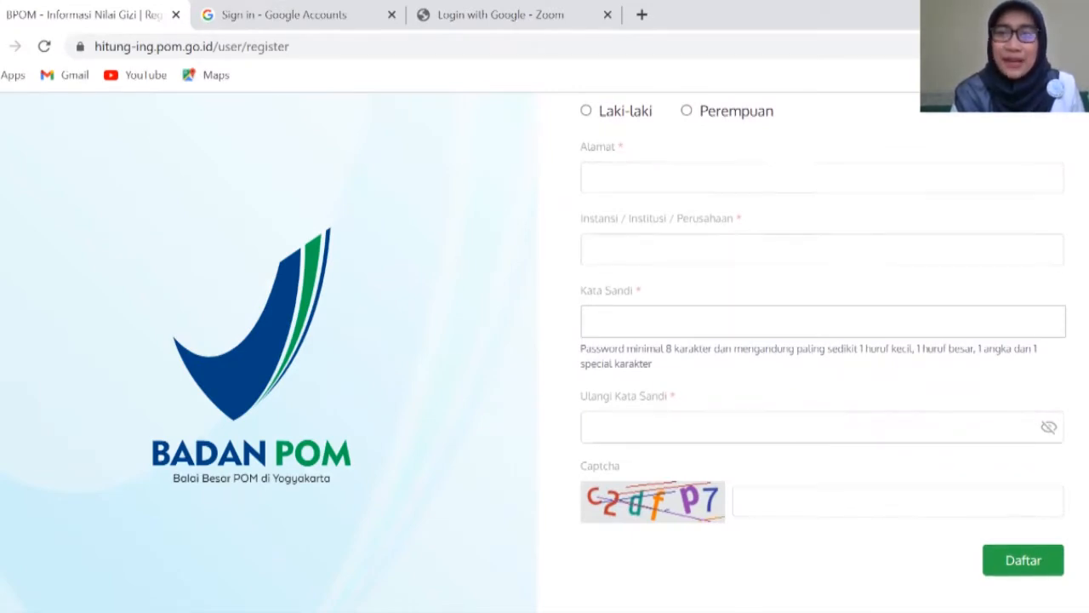
scroll(771, 324, up, 5)
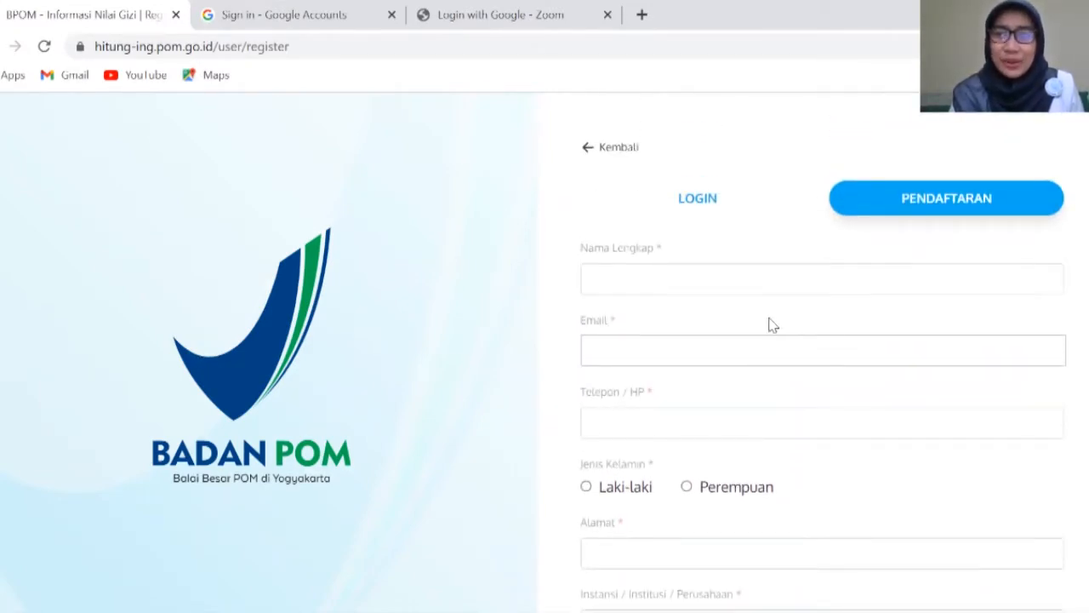
Switch to the login form, enter the captcha code with the prefilled e-mail and password, and log in
click(698, 201)
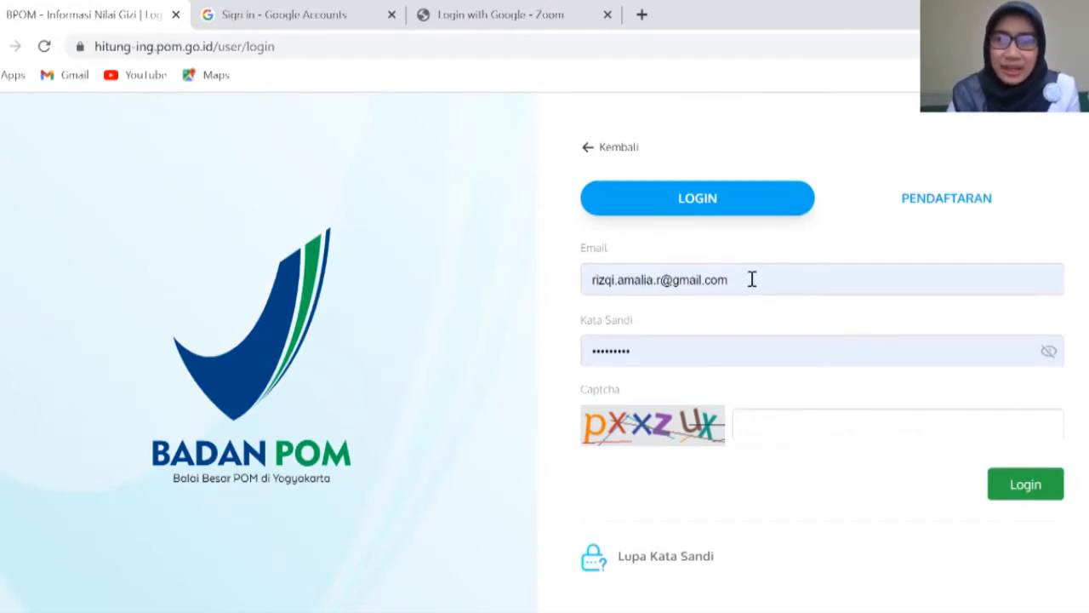
click(827, 426)
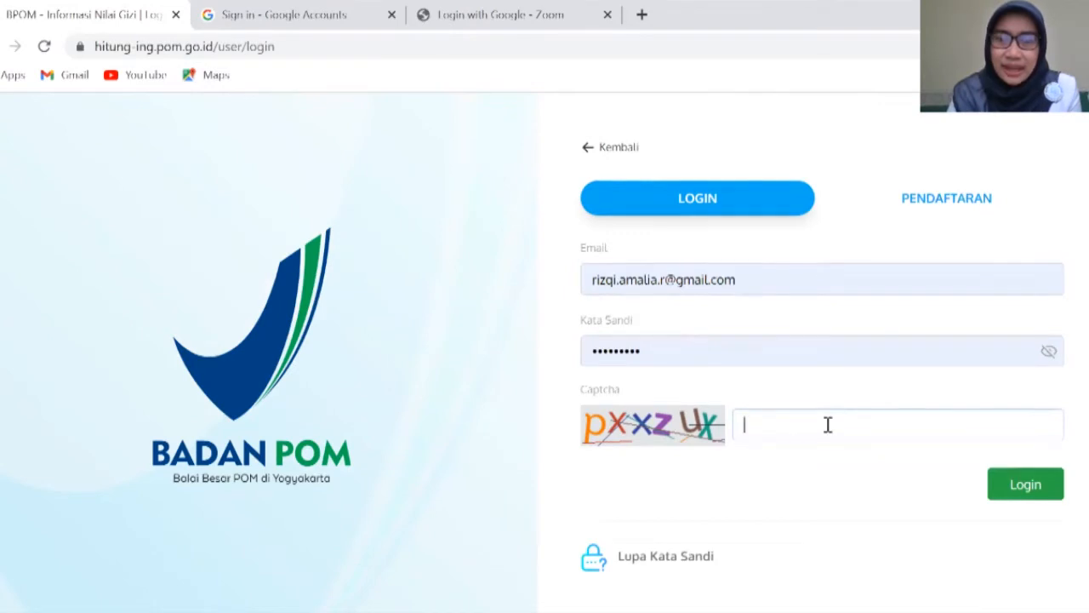
text(pxx)
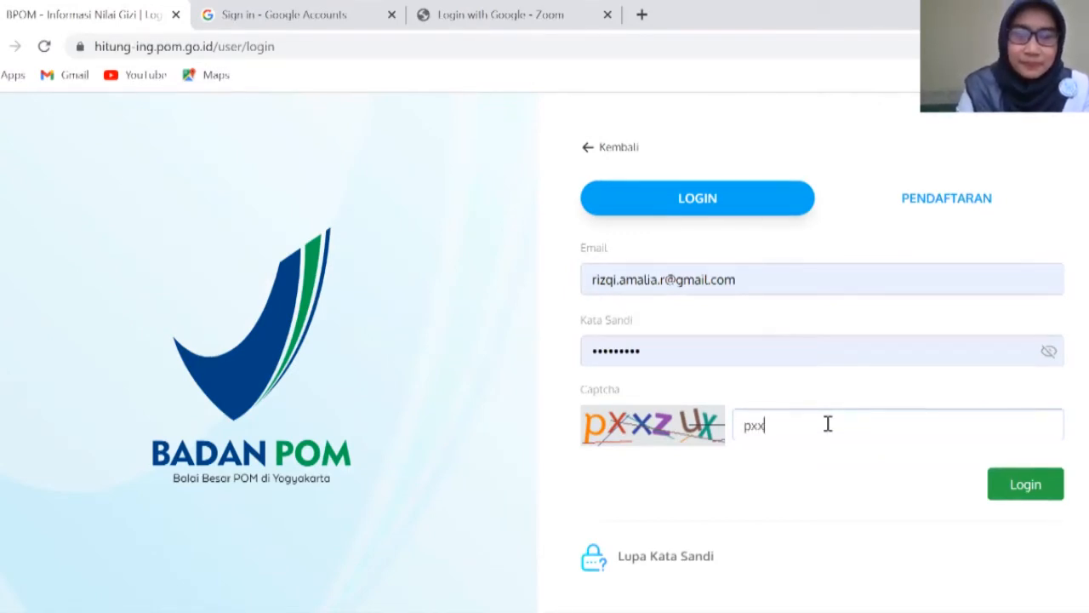
text(zux)
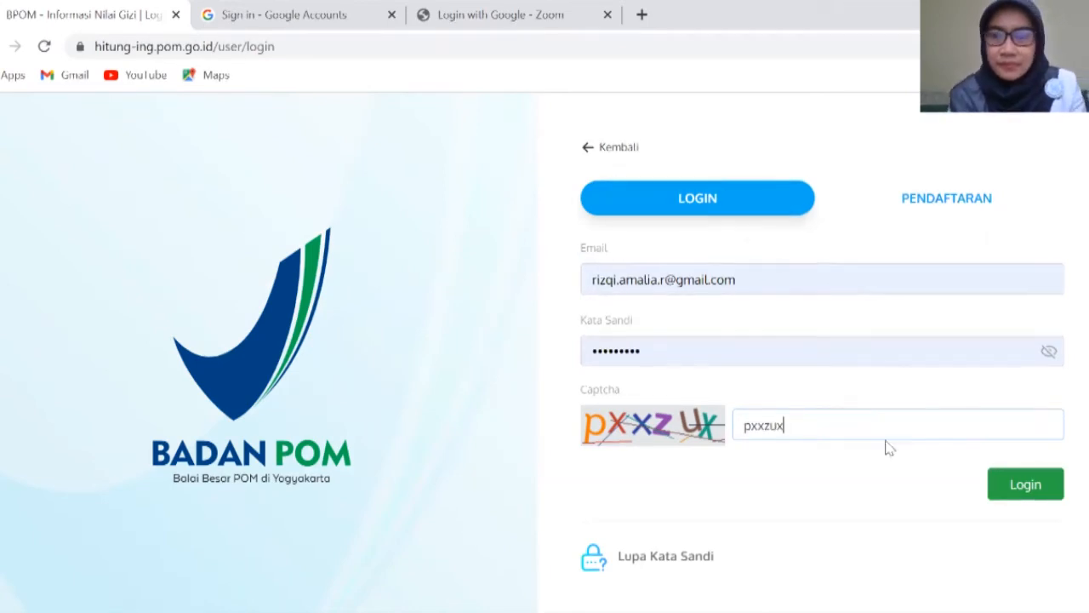
click(1011, 490)
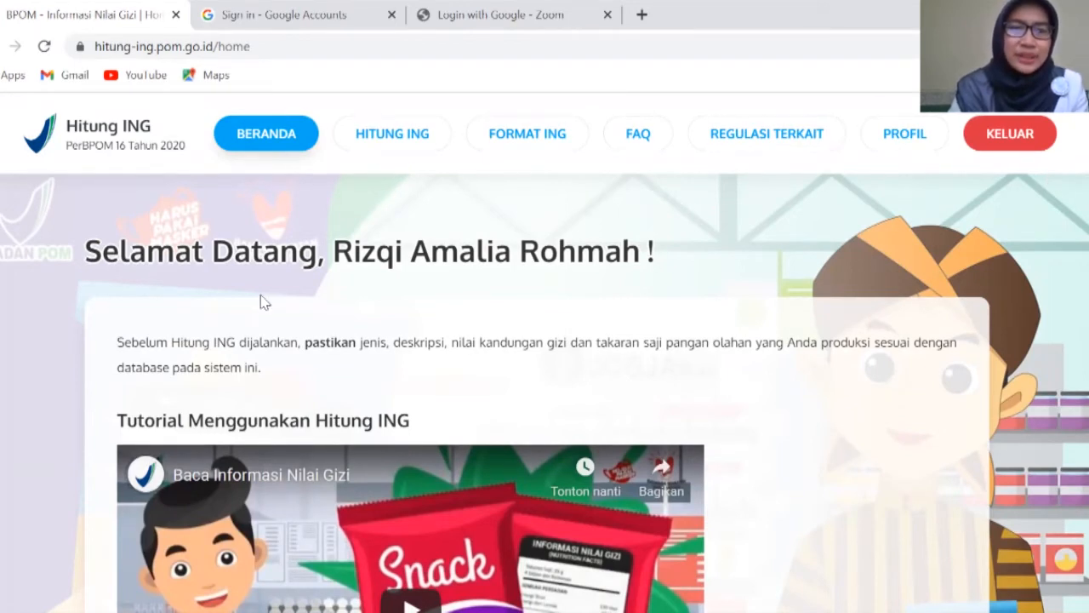
Open the Hitung ING calculation, select Keripik tempe as the processed food type and continue to its description
click(407, 146)
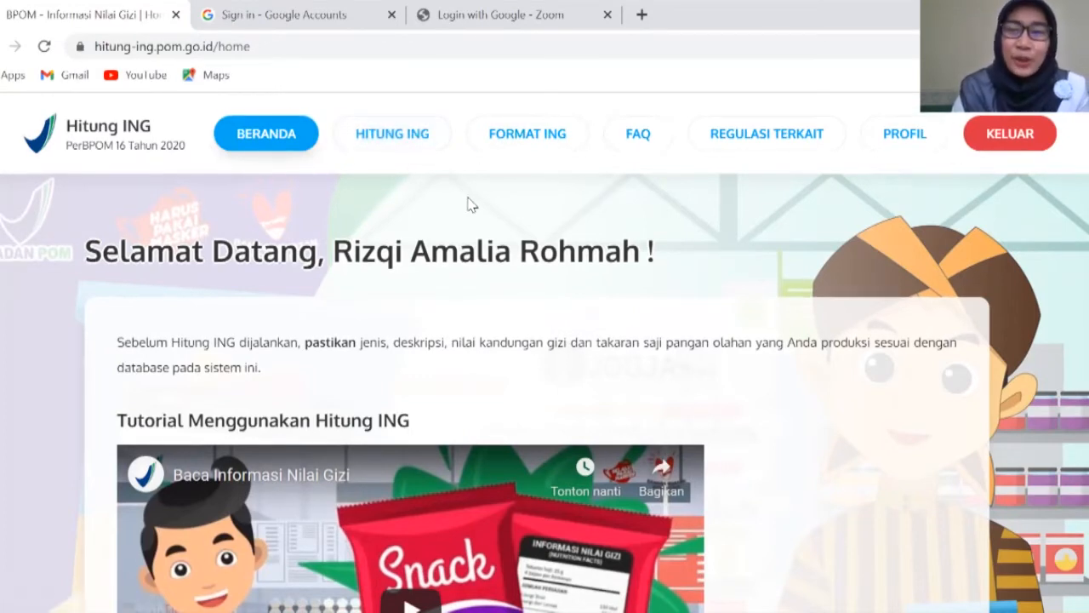
click(407, 140)
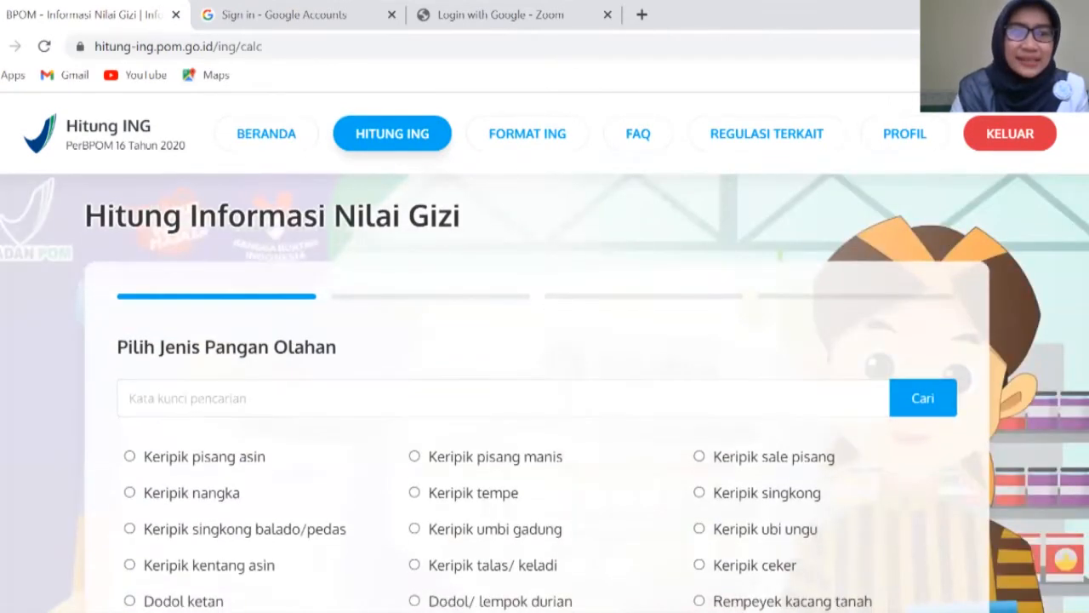
scroll(545, 391, down, 3)
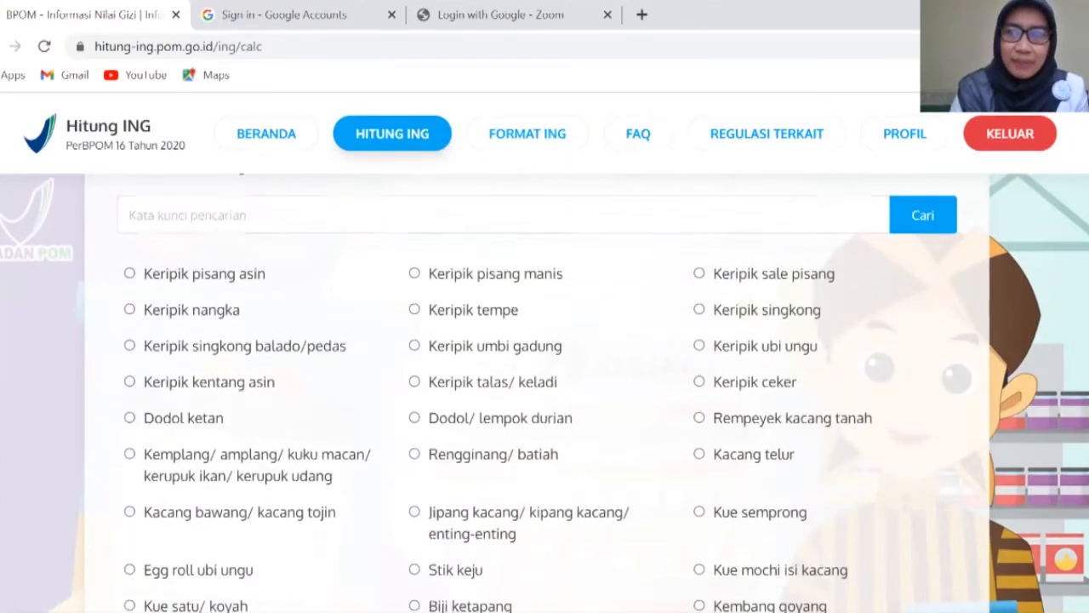
scroll(544, 383, down, 3)
scroll(861, 272, down, 1)
scroll(860, 272, up, 5)
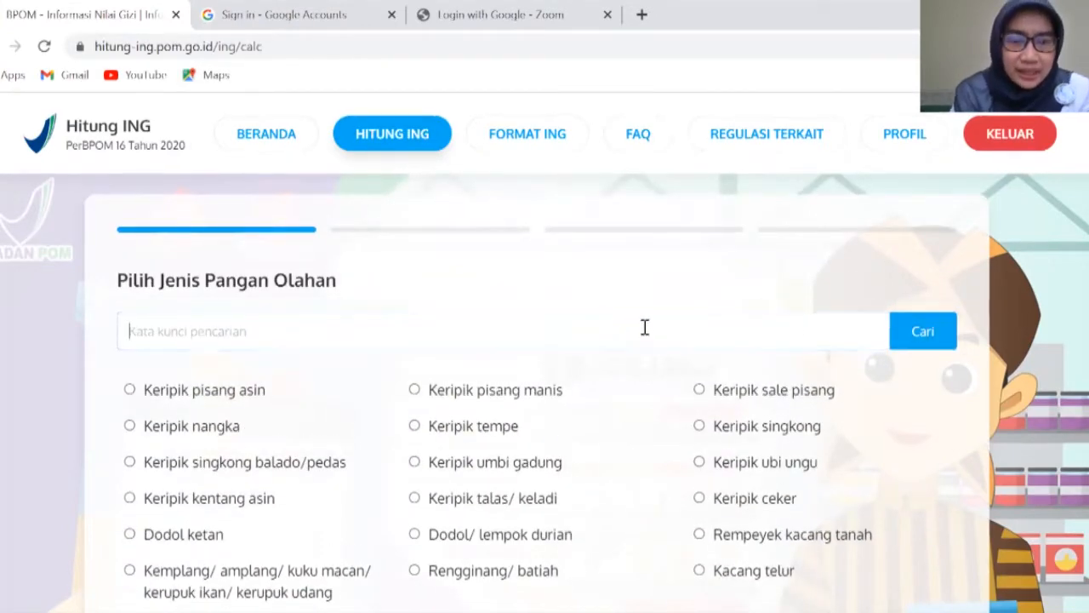
click(441, 431)
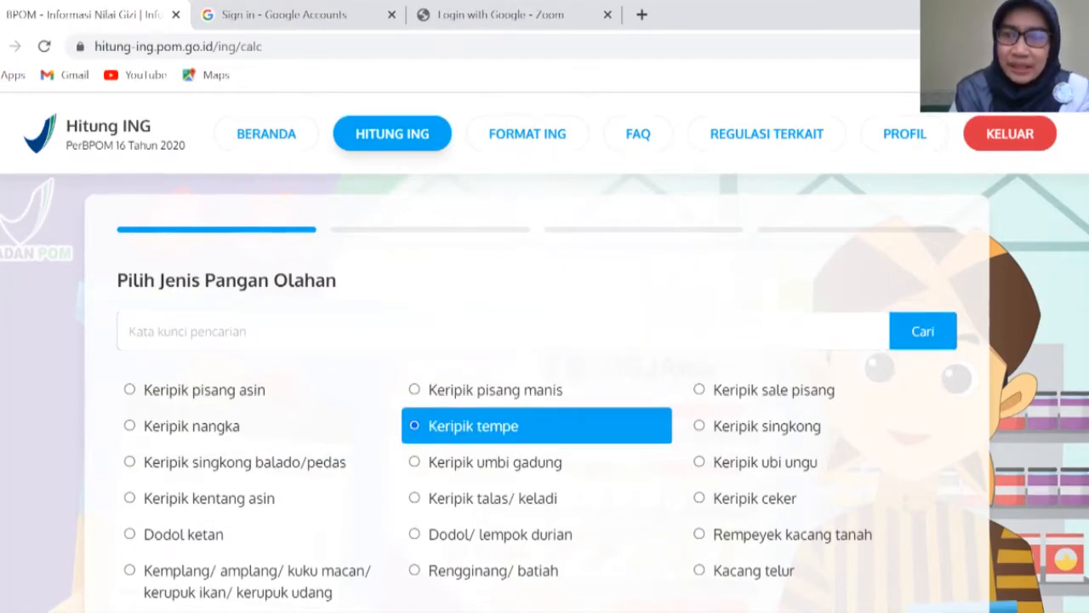
scroll(1027, 337, down, 10)
click(884, 500)
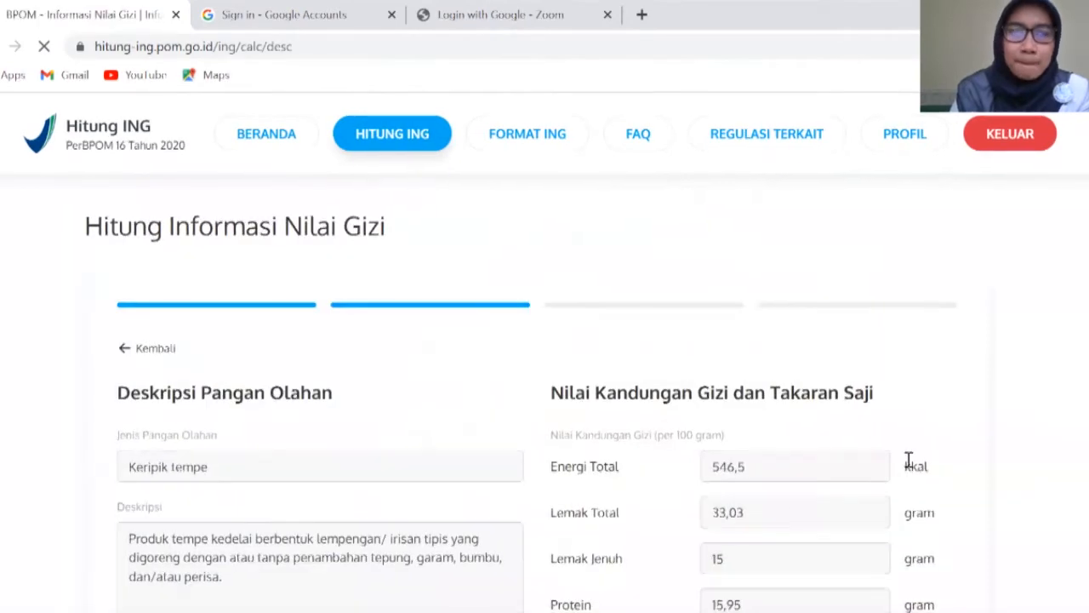
Review the Keripik tempe description, nutrient content and serving size range, and continue to the serving size form
scroll(536, 364, down, 2)
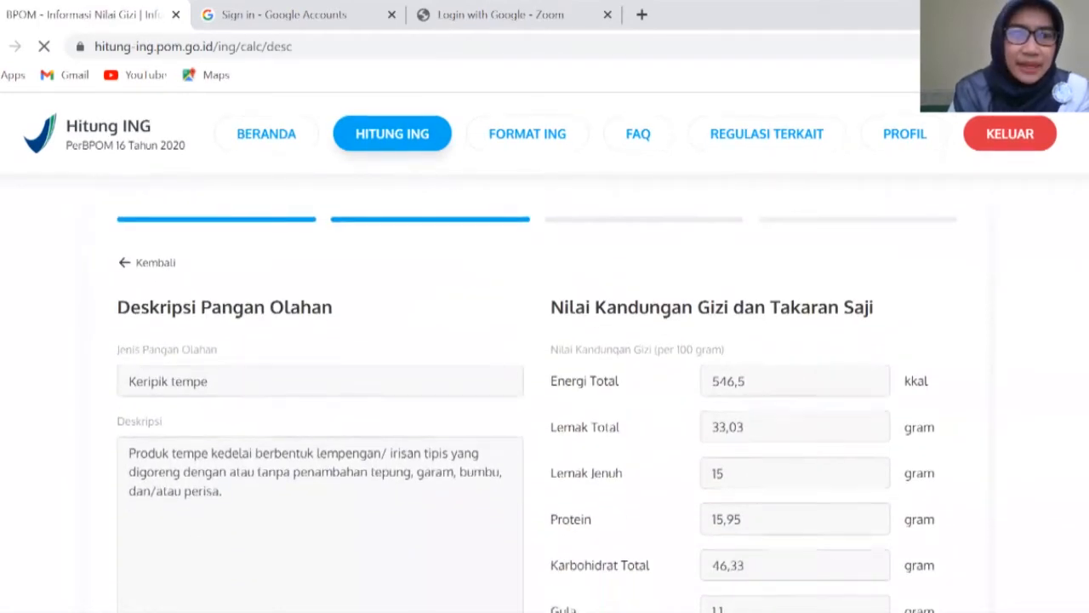
scroll(535, 338, down, 1)
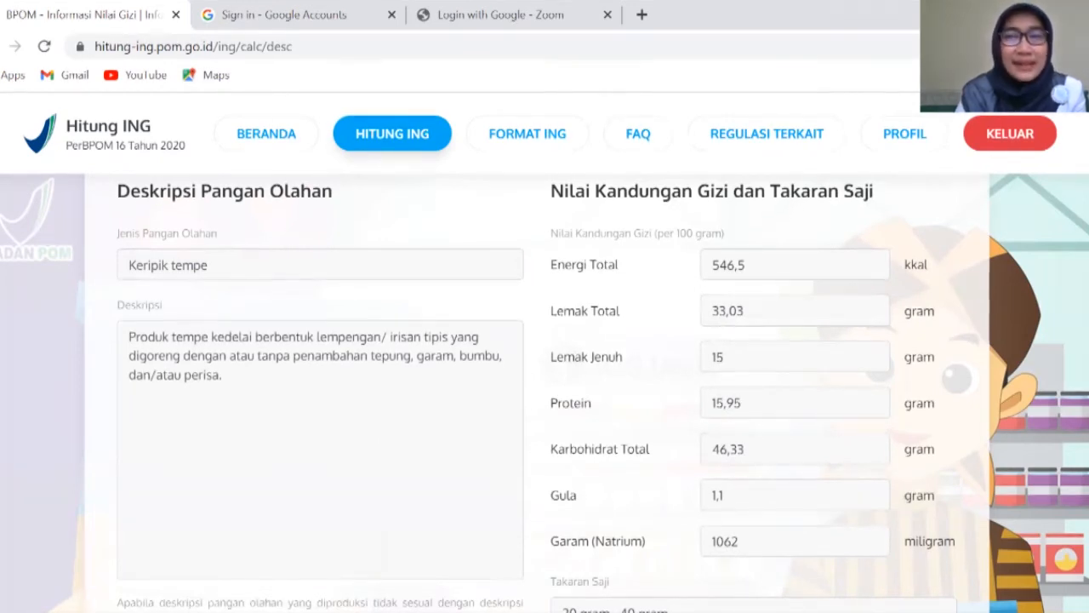
scroll(545, 392, down, 1)
scroll(545, 392, down, 2)
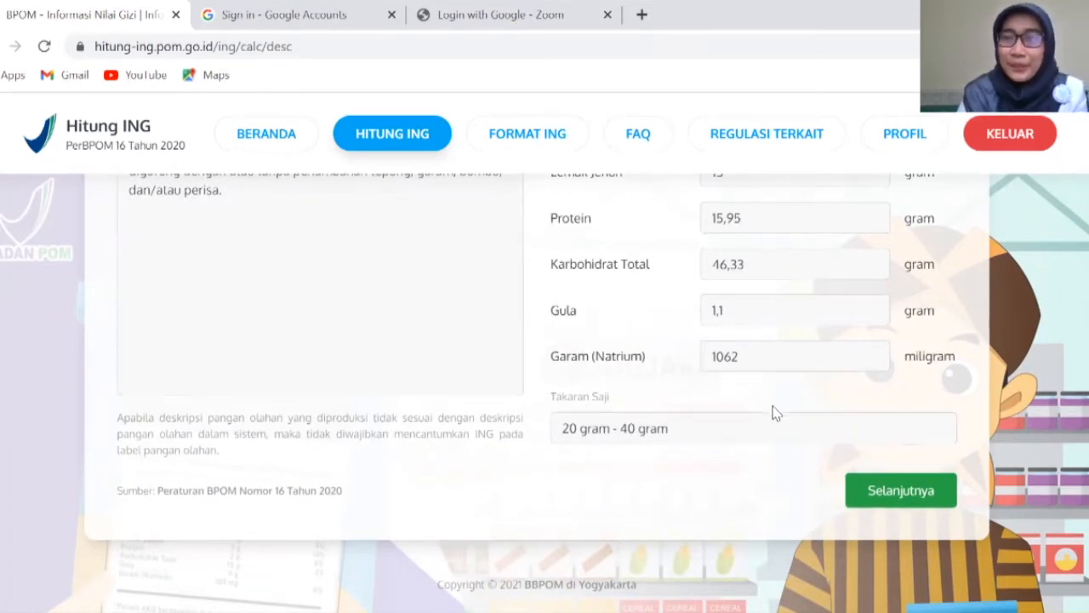
click(932, 502)
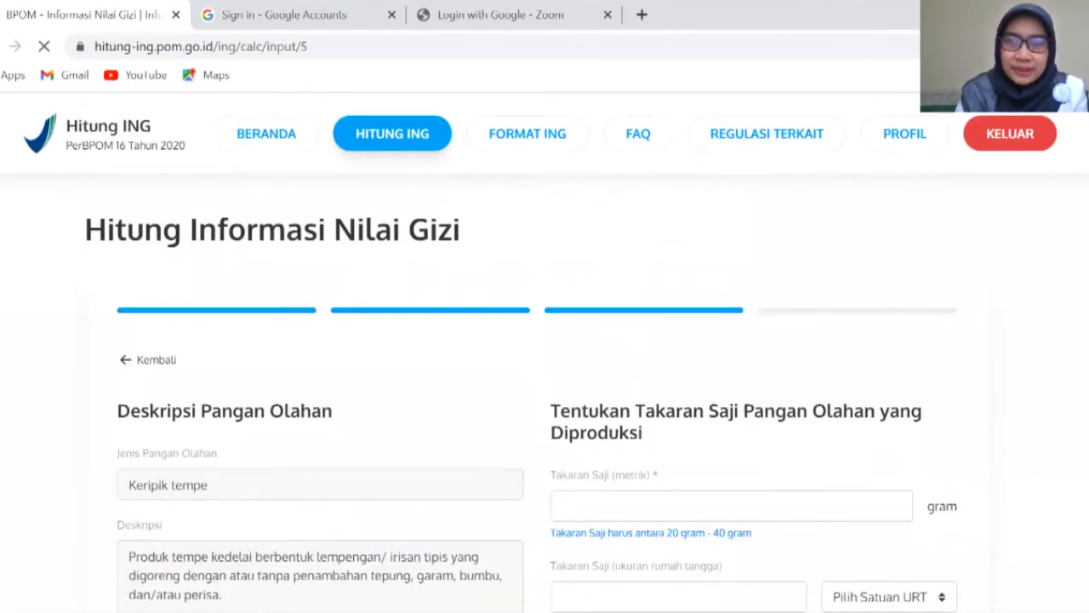
Set the metric serving size to 25 gram and the net content to 250 gram for Keripik tempe
scroll(924, 464, down, 2)
scroll(924, 464, down, 2)
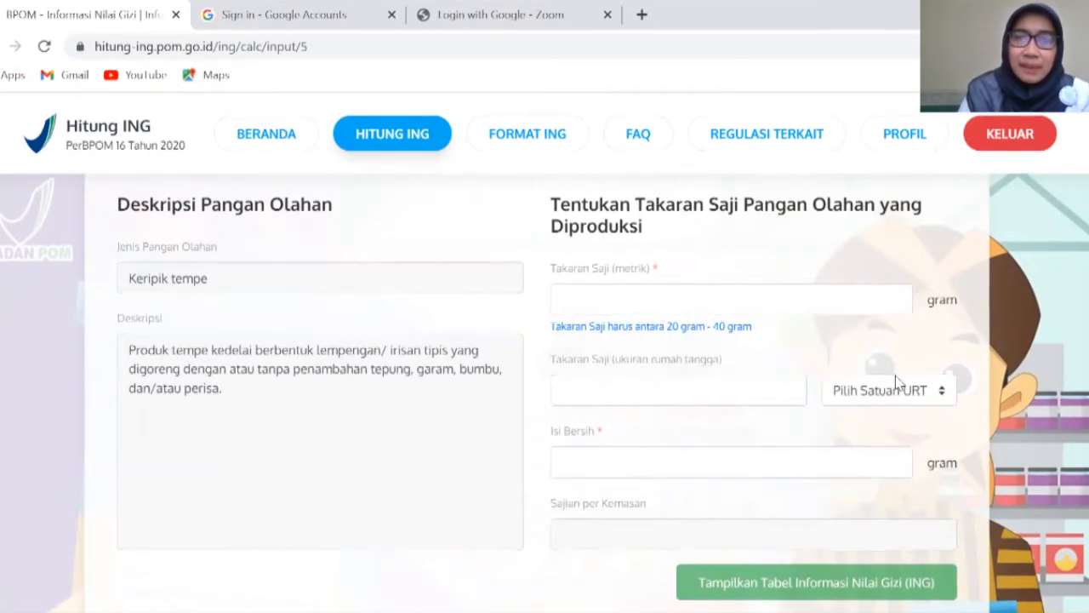
click(789, 298)
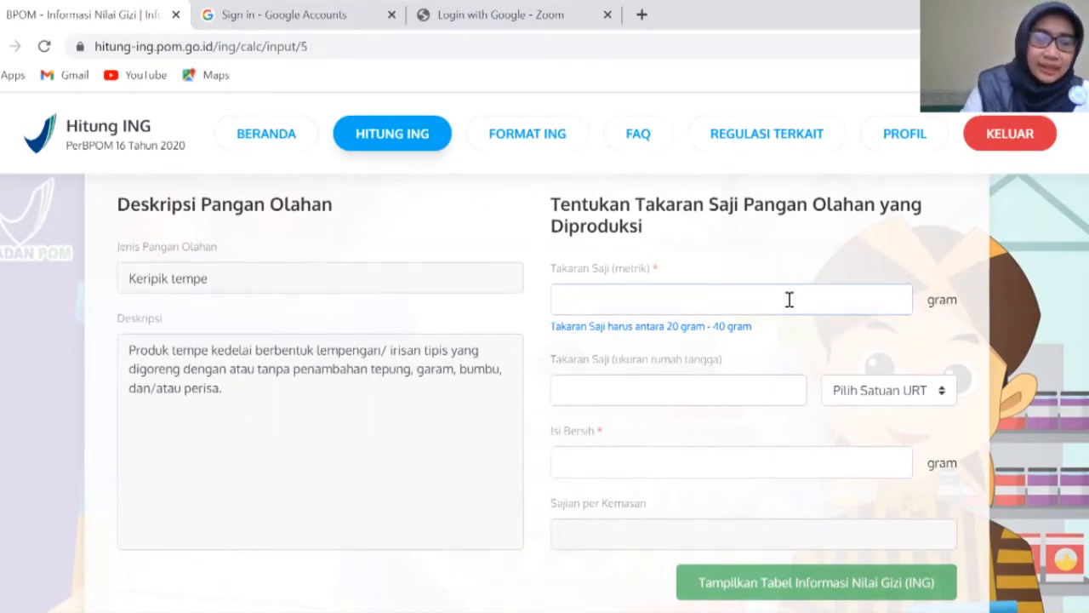
text(25)
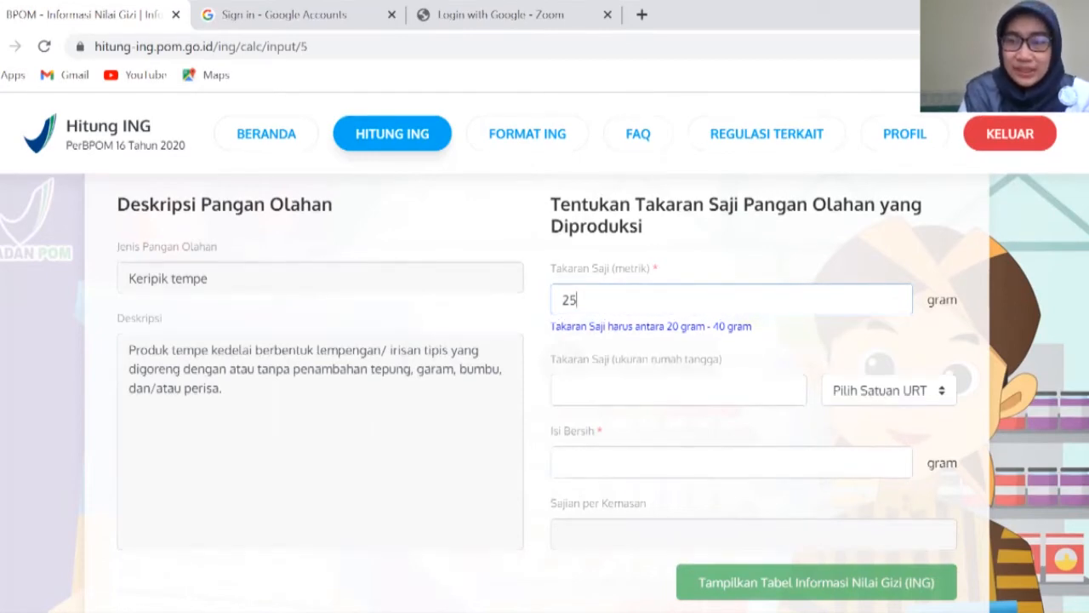
scroll(916, 368, down, 1)
click(851, 391)
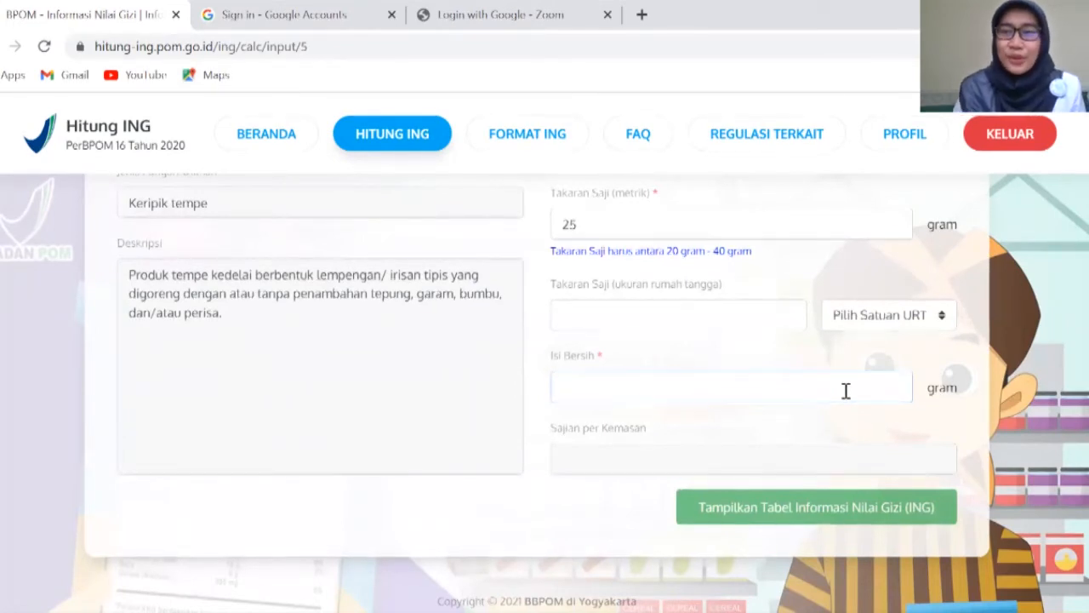
text(250)
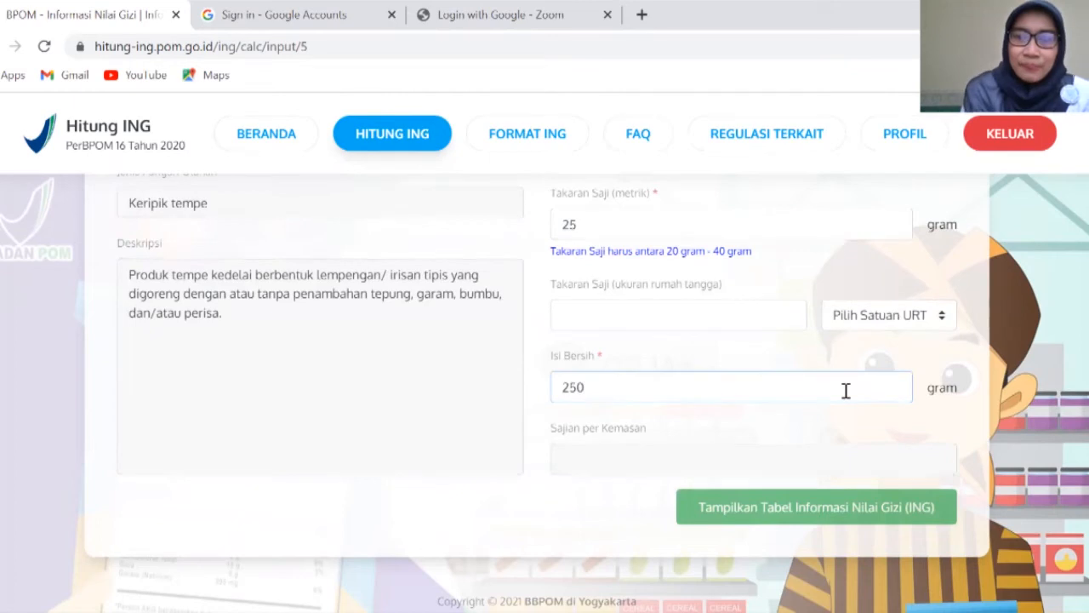
Calculate the servings per package and display the full nutrition information table (ING) for Keripik tempe
click(854, 438)
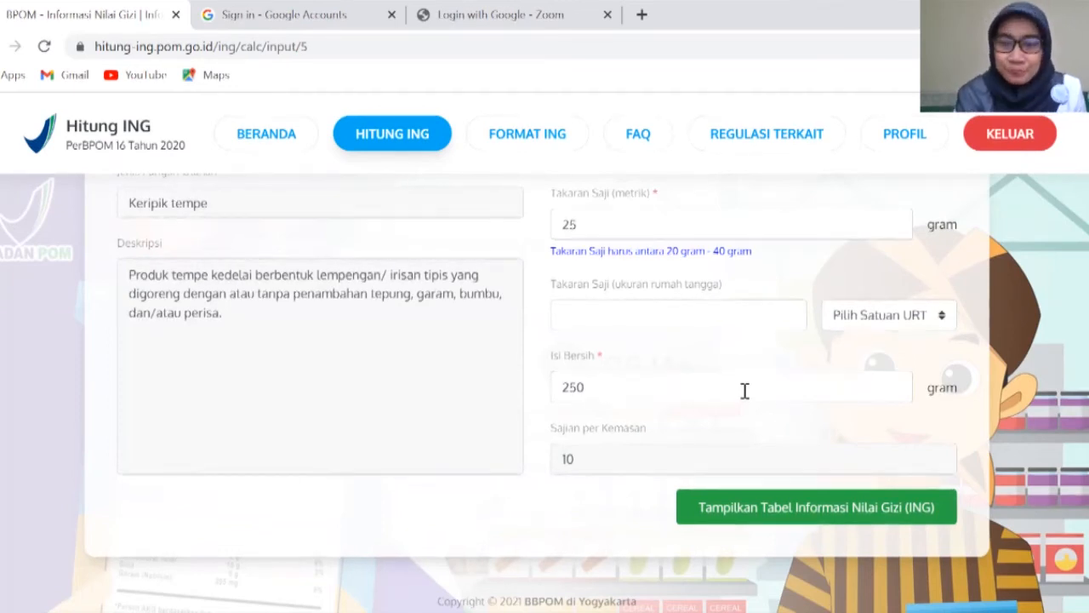
click(785, 498)
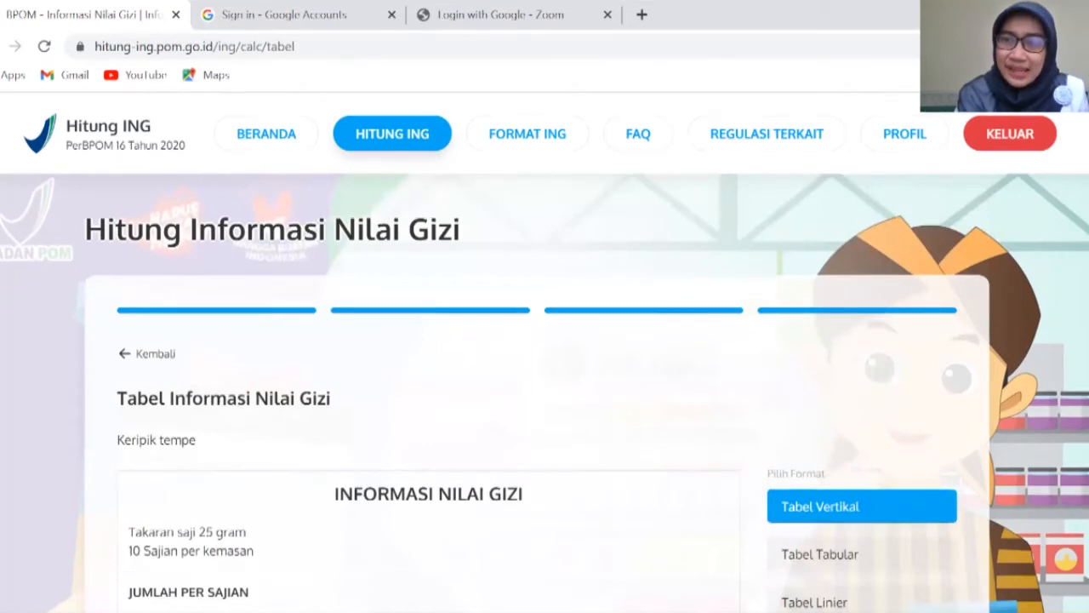
scroll(536, 398, down, 2)
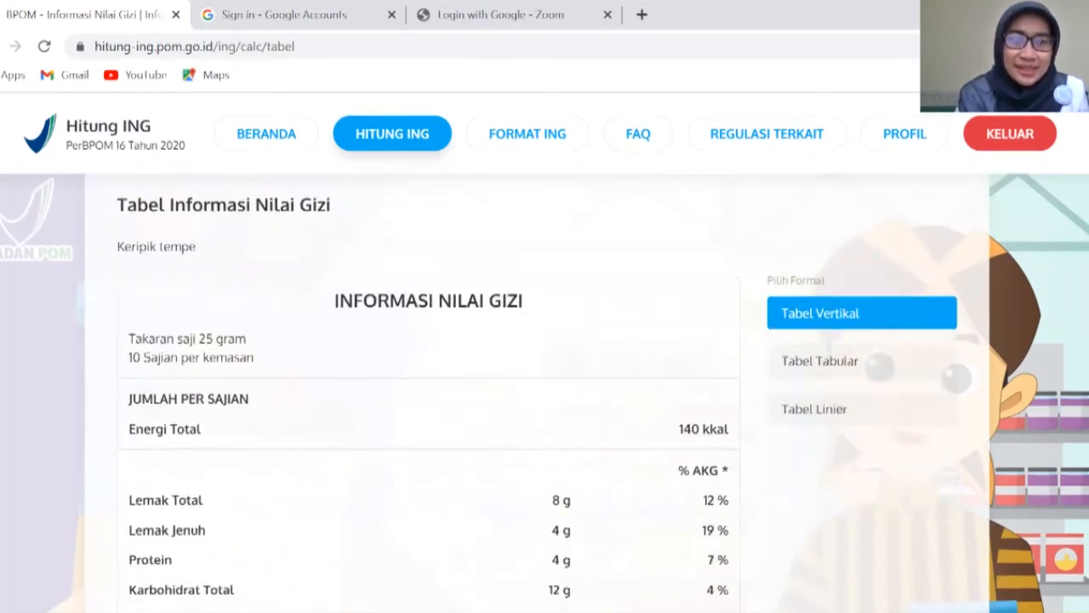
scroll(537, 361, down, 1)
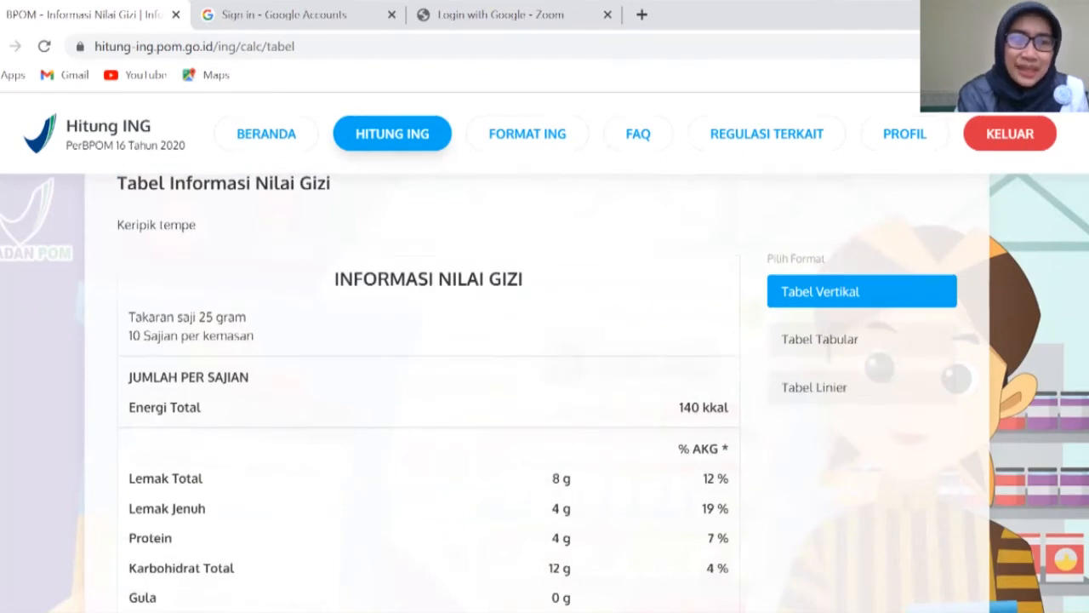
scroll(536, 393, down, 1)
scroll(429, 392, down, 1)
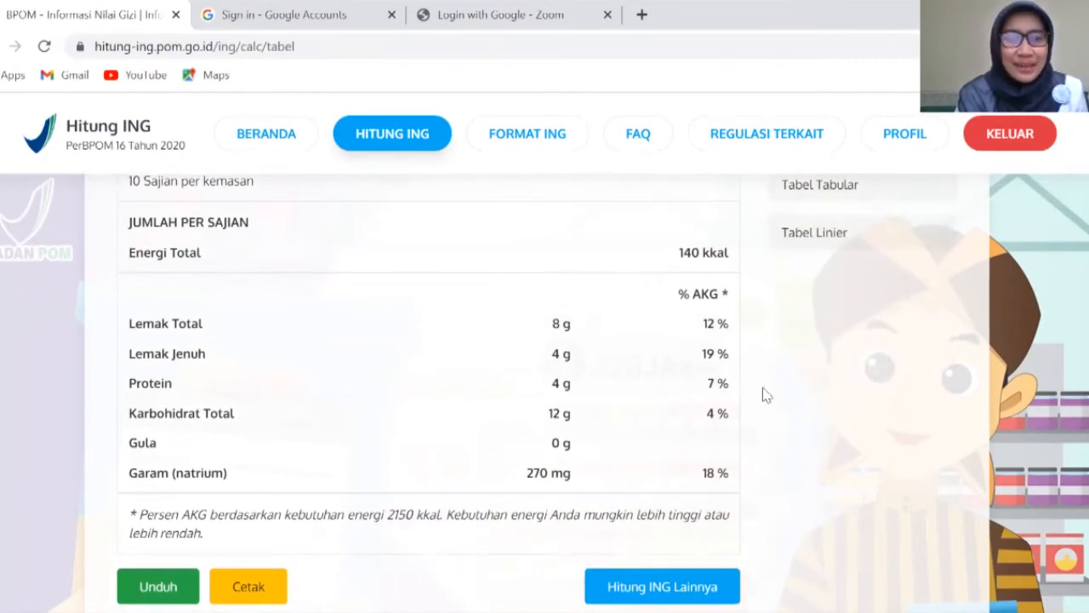
Download the vertical nutrition table of Keripik tempe as a PDF and open the file to check it
click(158, 587)
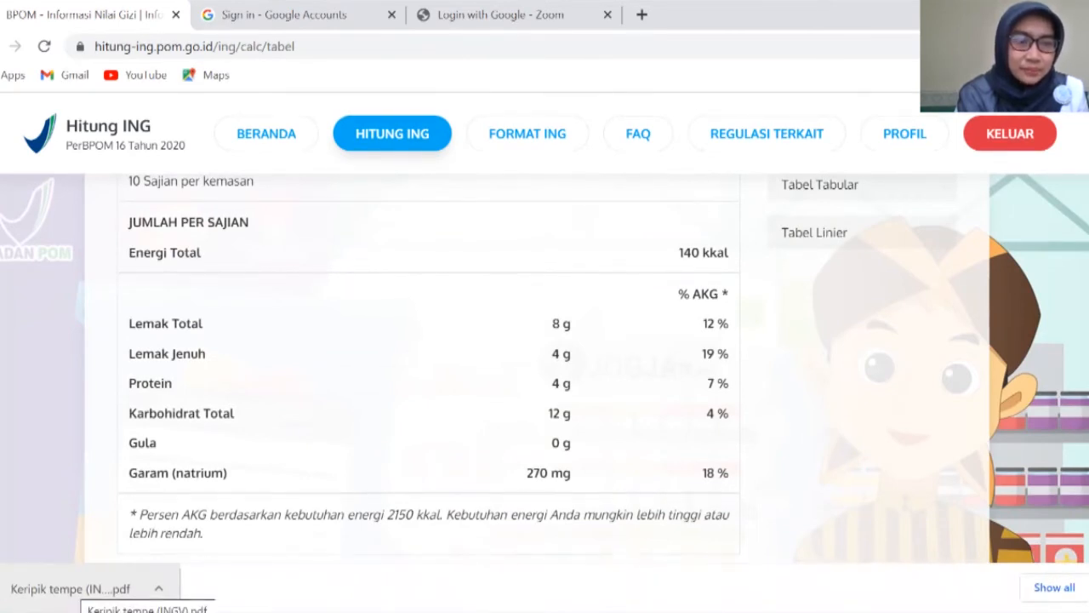
click(76, 588)
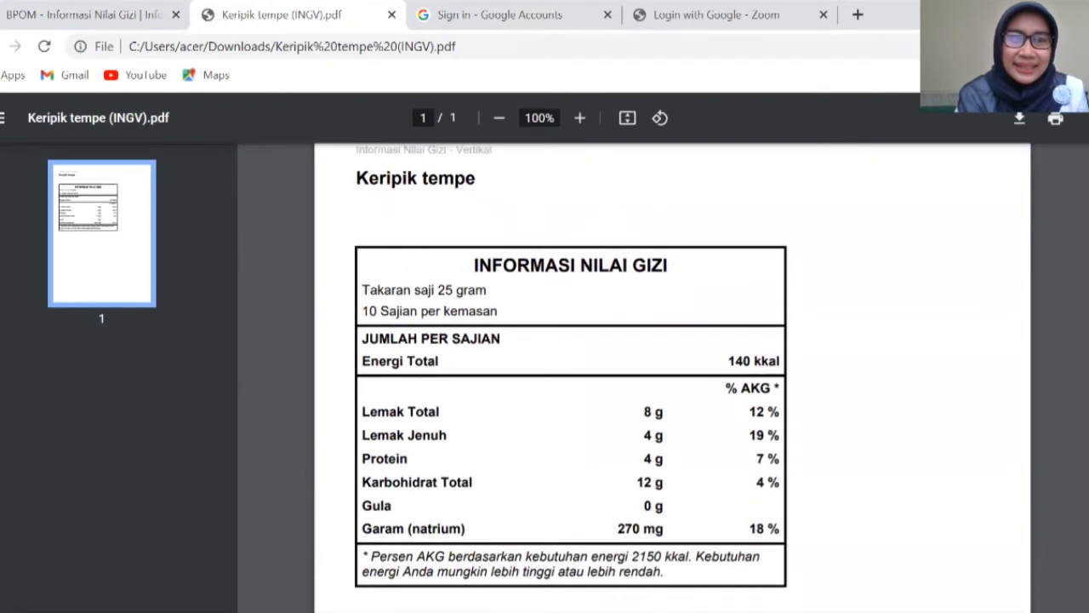
scroll(672, 378, down, 1)
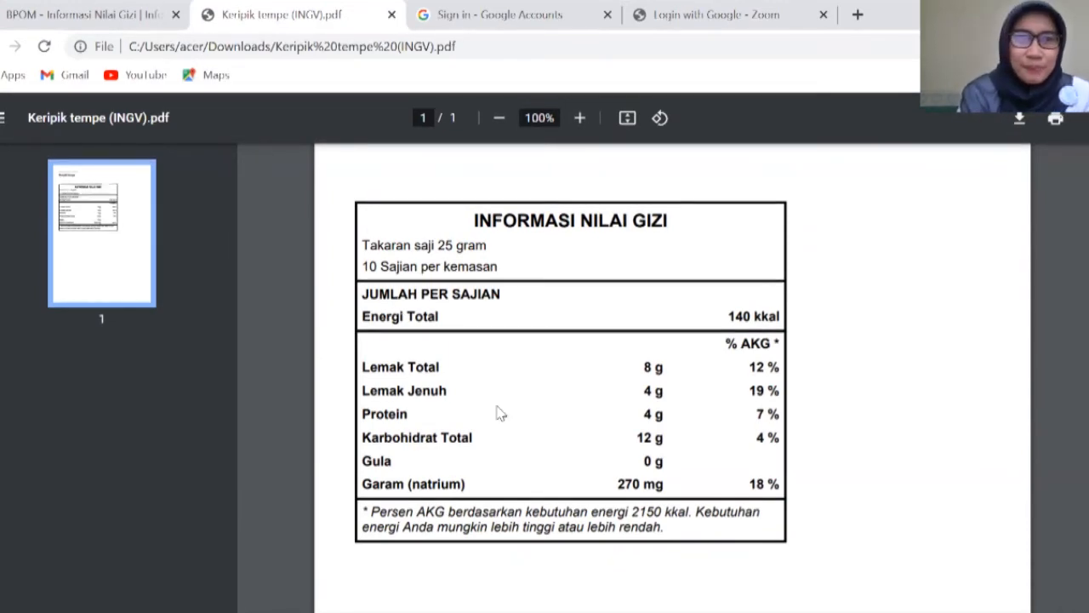
Return to the calculated table in Hitung ING and view it in the Tabel Tabular and Tabel Linier formats
click(75, 19)
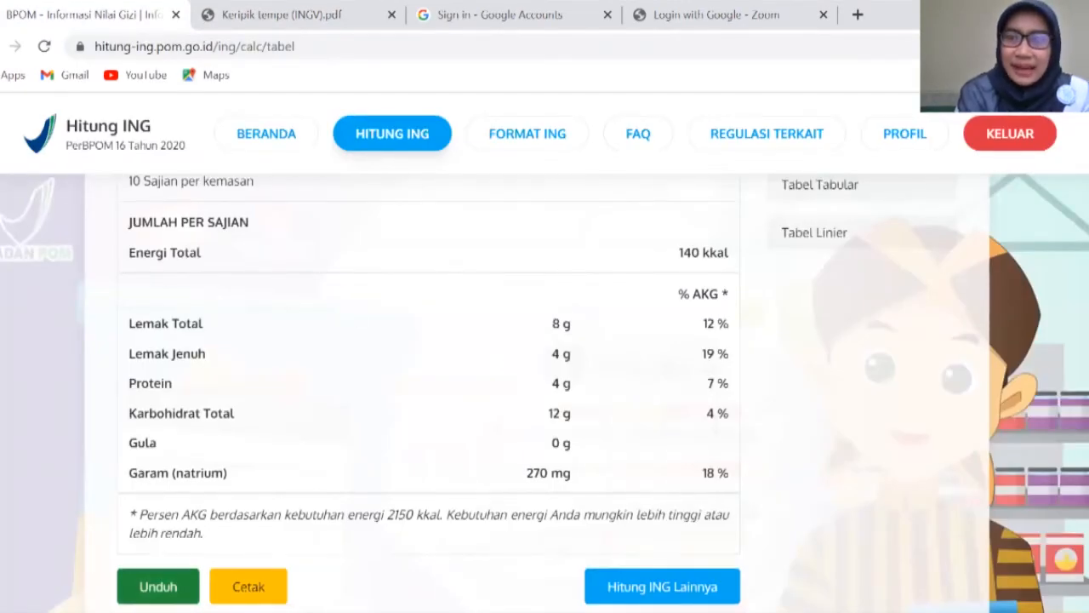
scroll(426, 391, up, 1)
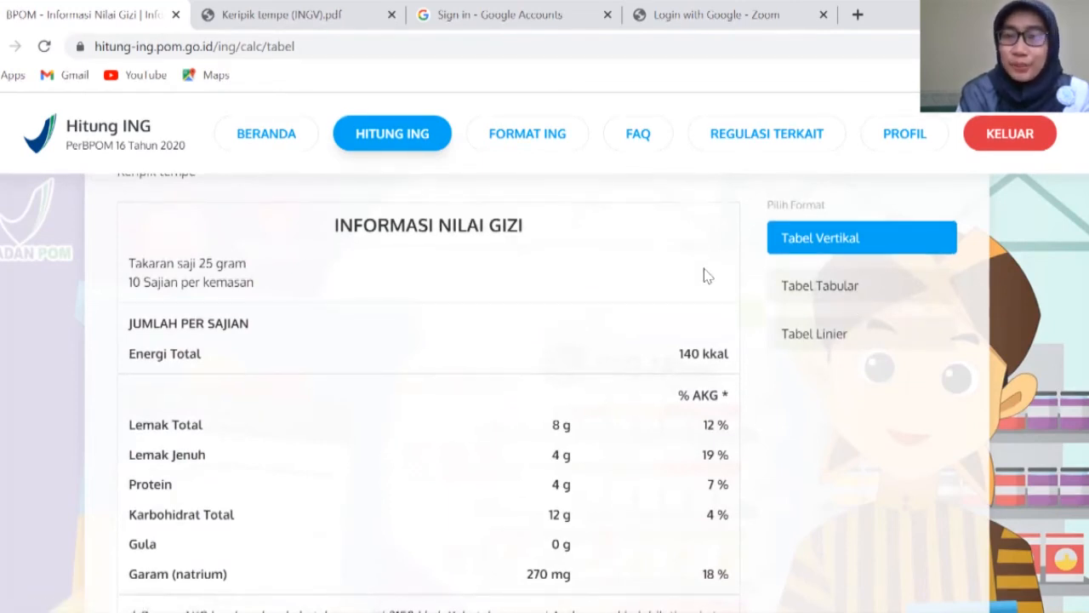
click(867, 291)
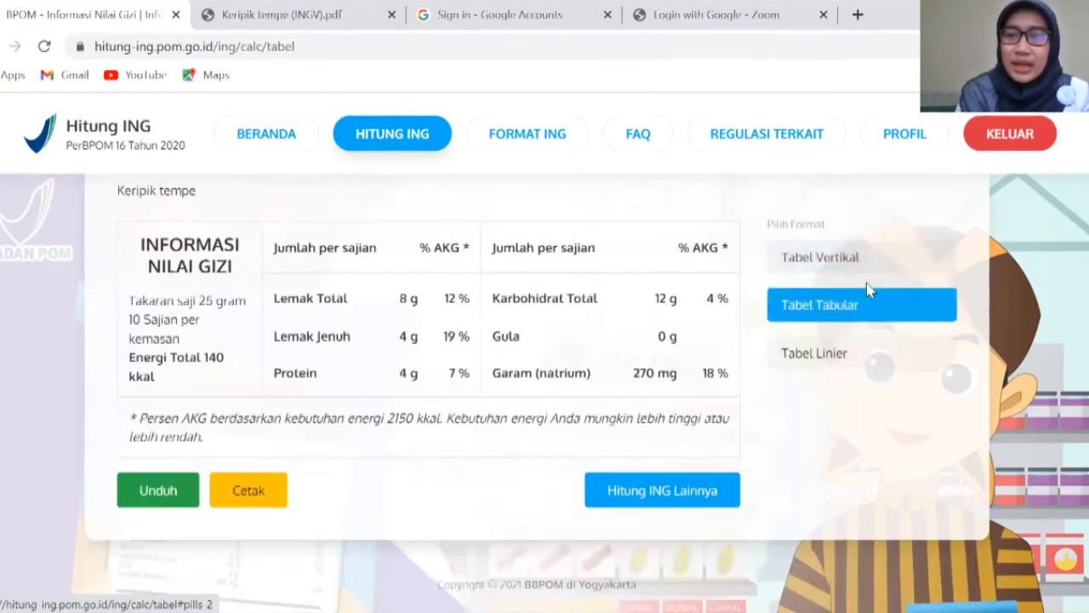
click(841, 359)
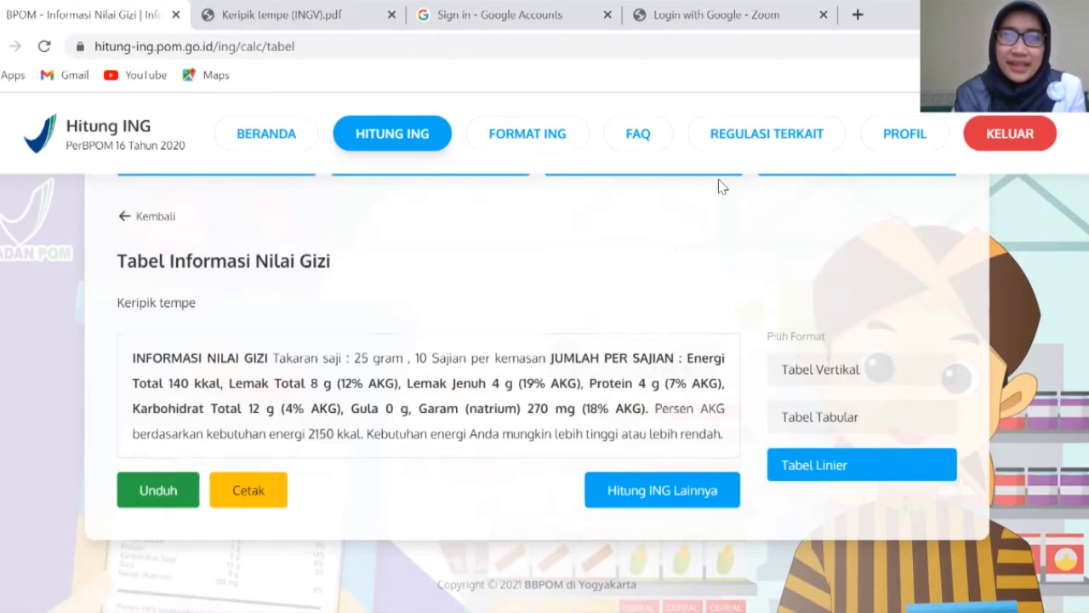
Examine the Format ING page for each table format's package area rule, and the FAQ page for its answers and contact options
click(561, 141)
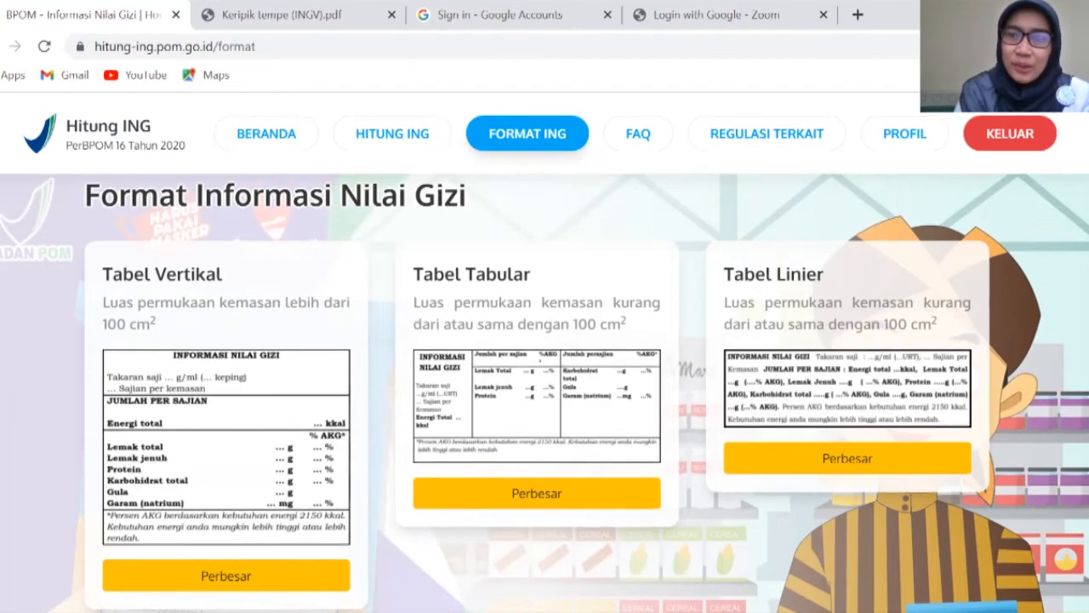
scroll(544, 383, down, 1)
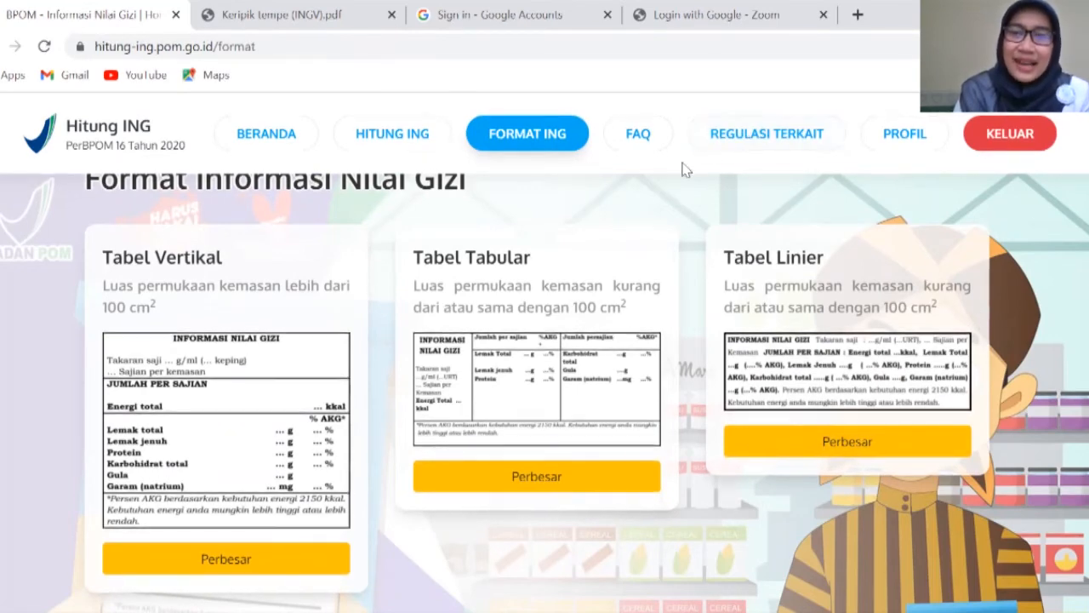
click(640, 143)
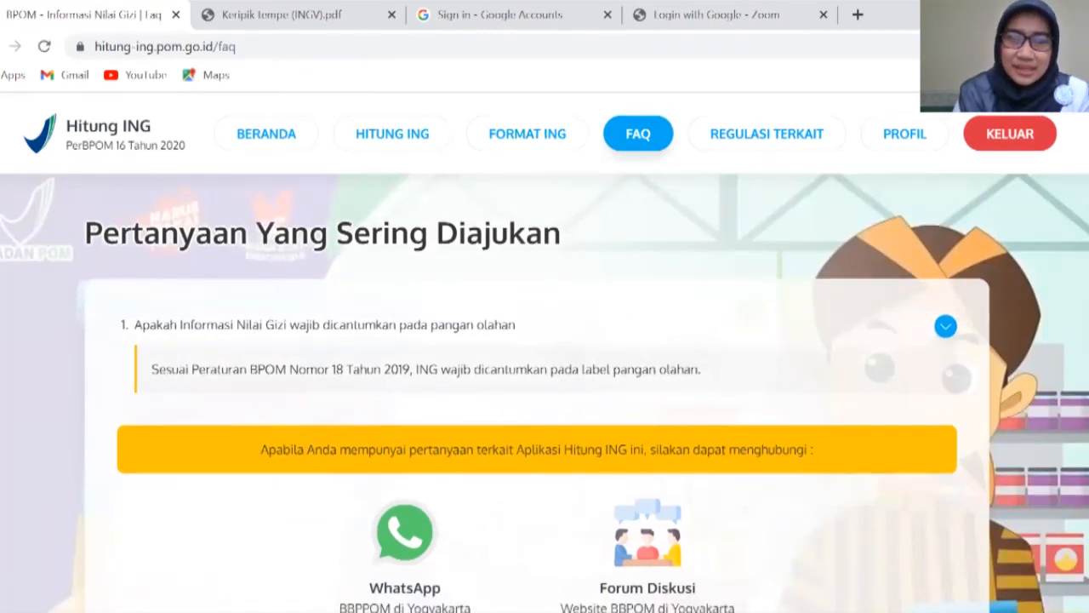
scroll(585, 326, down, 1)
scroll(545, 341, down, 1)
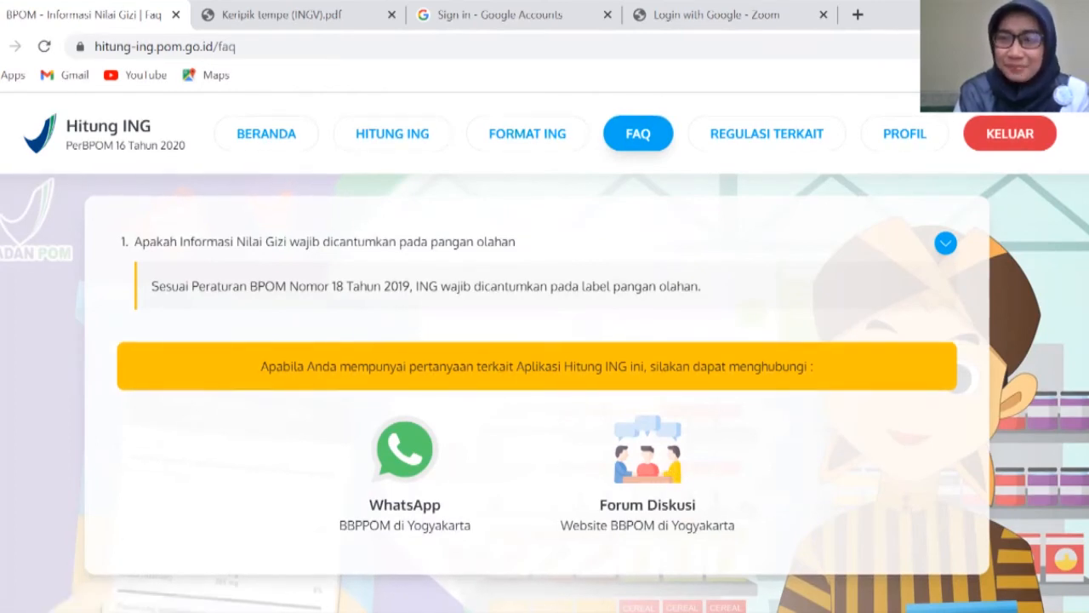
scroll(925, 402, up, 1)
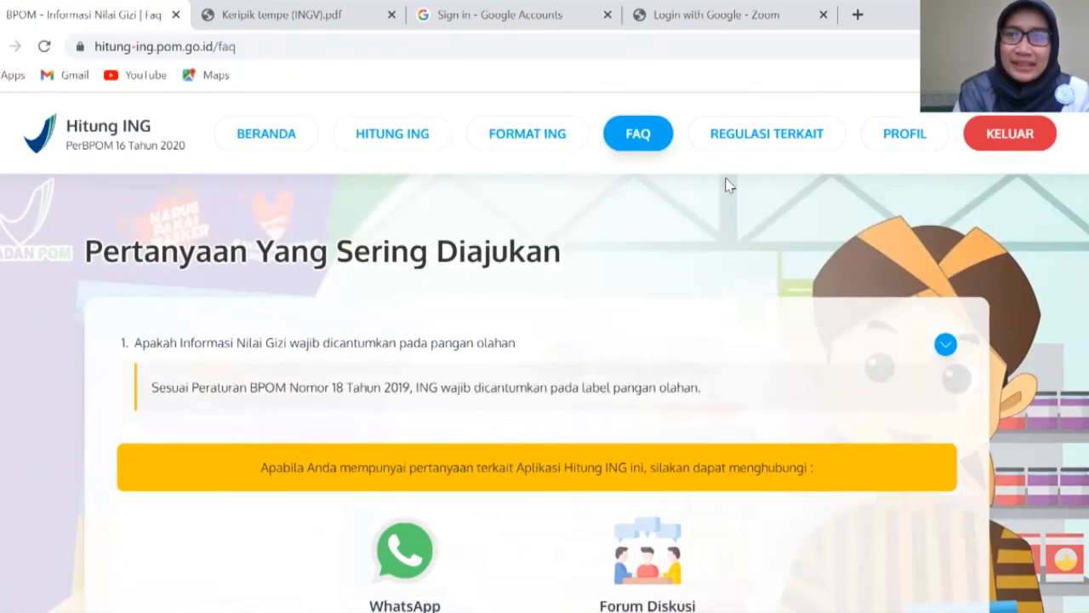
Look through the list of related regulations and open the account profile to view its details
click(754, 134)
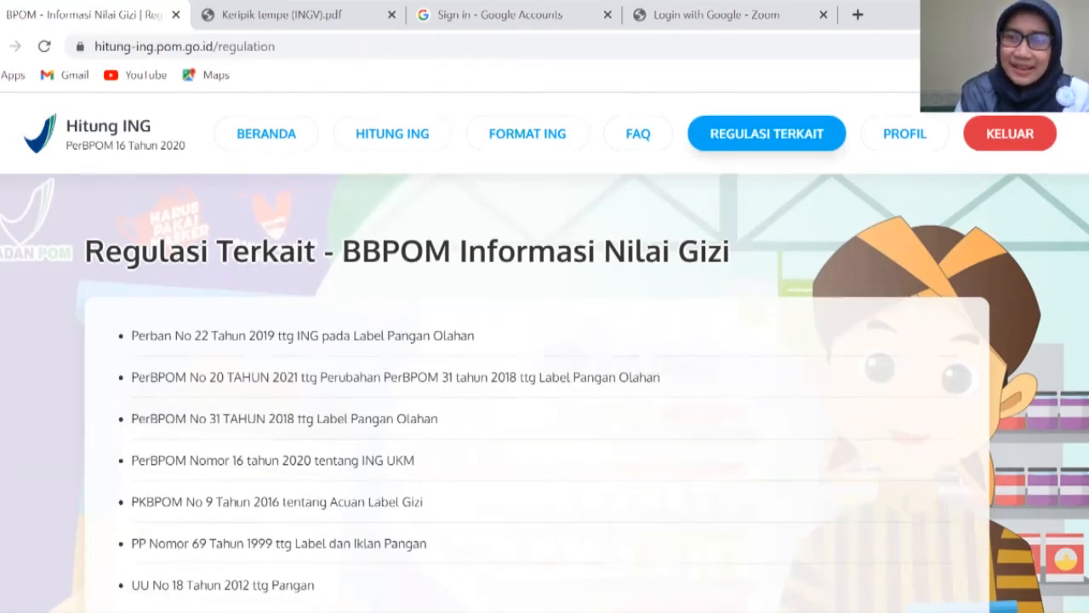
scroll(981, 314, down, 3)
scroll(981, 315, up, 3)
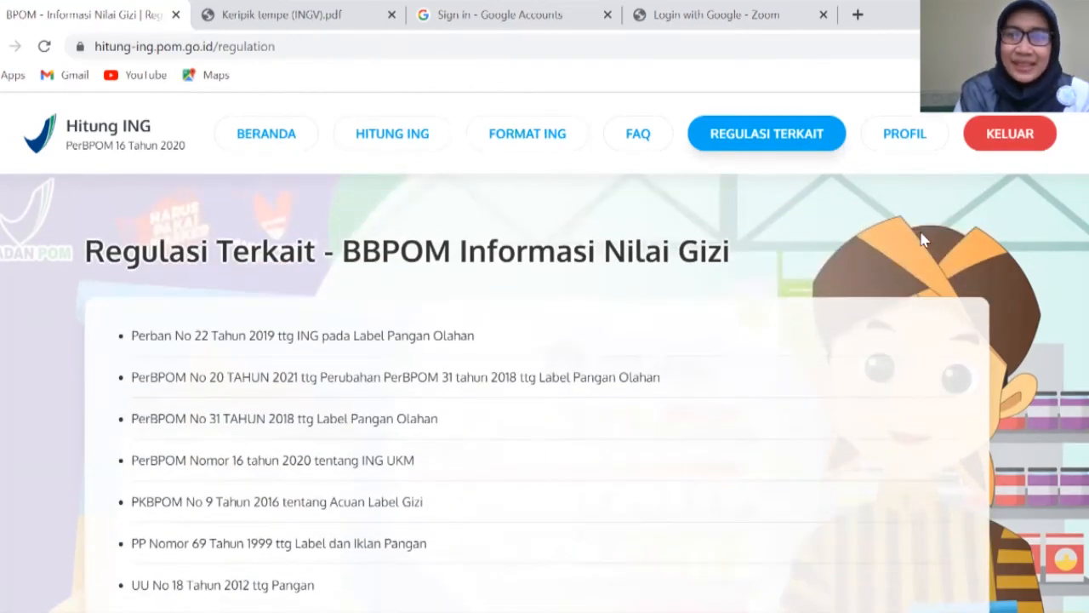
click(918, 140)
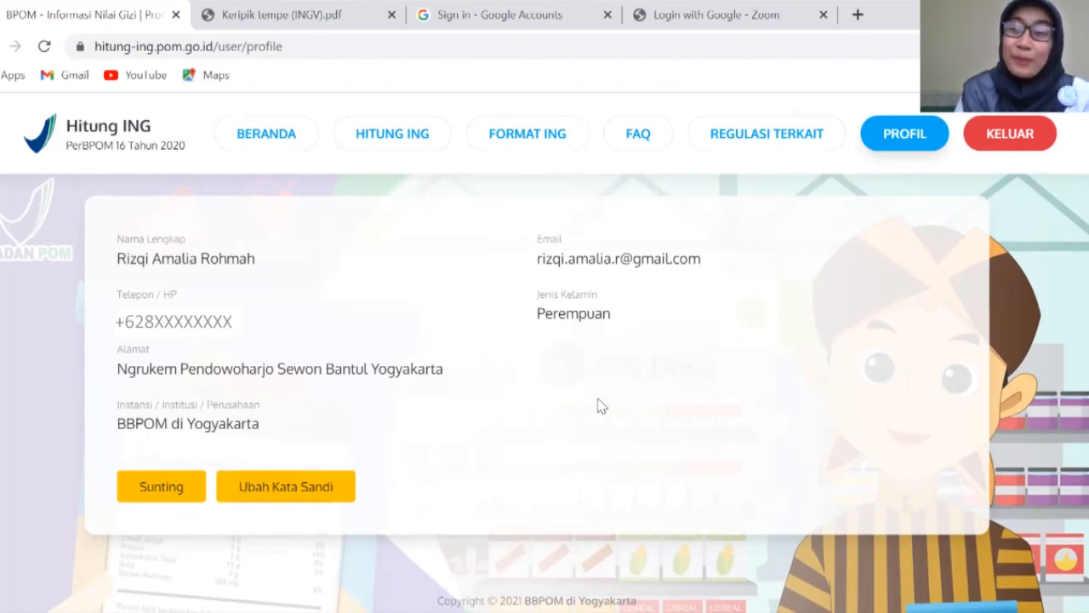
scroll(766, 246, up, 1)
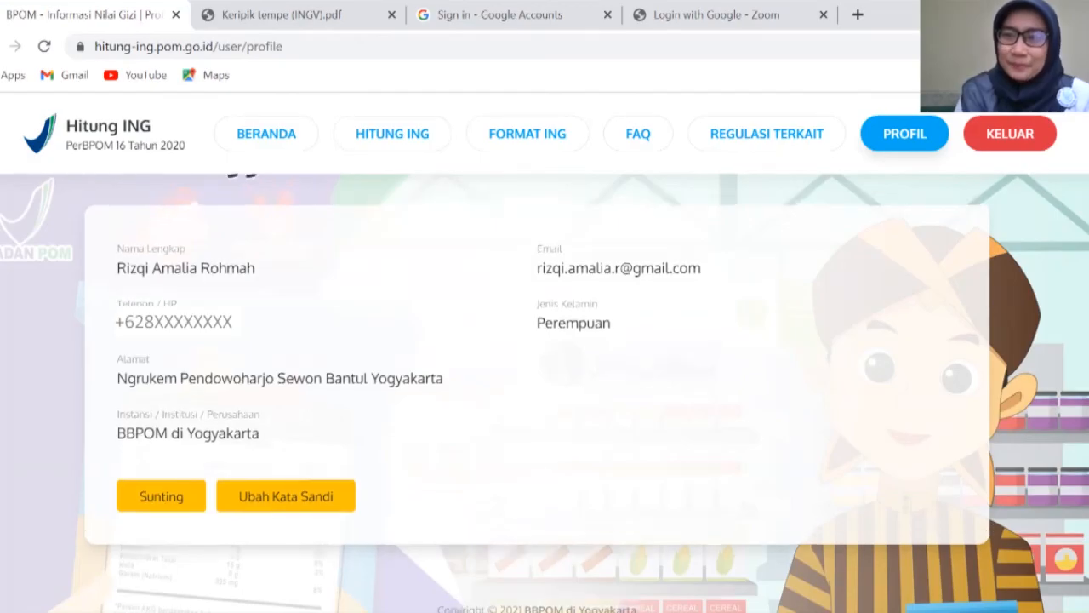